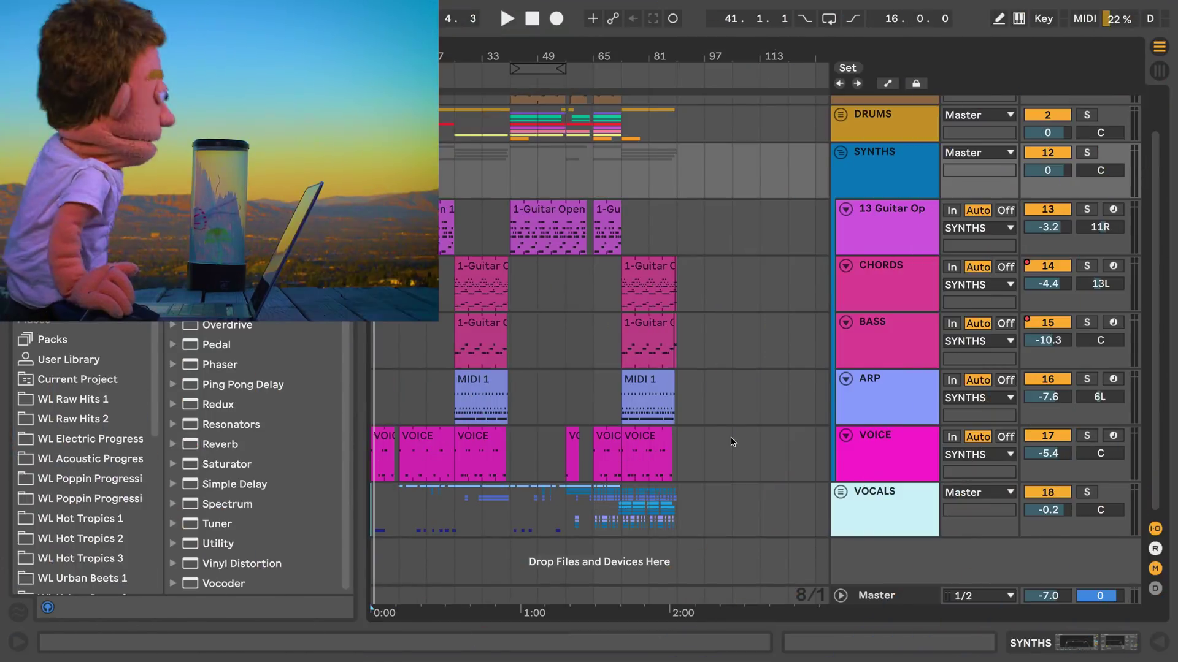
- Select the VOICE clip, solo it and start playback, then unsolo to hear the full mix
left_click(426, 436)
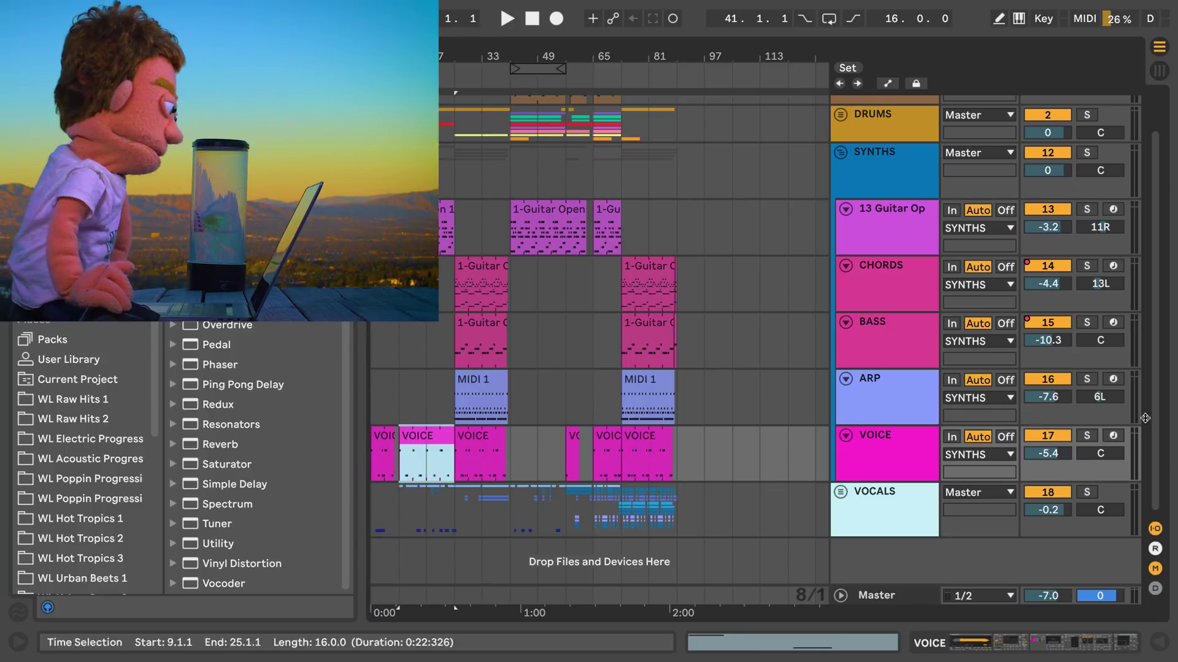
left_click(1088, 436)
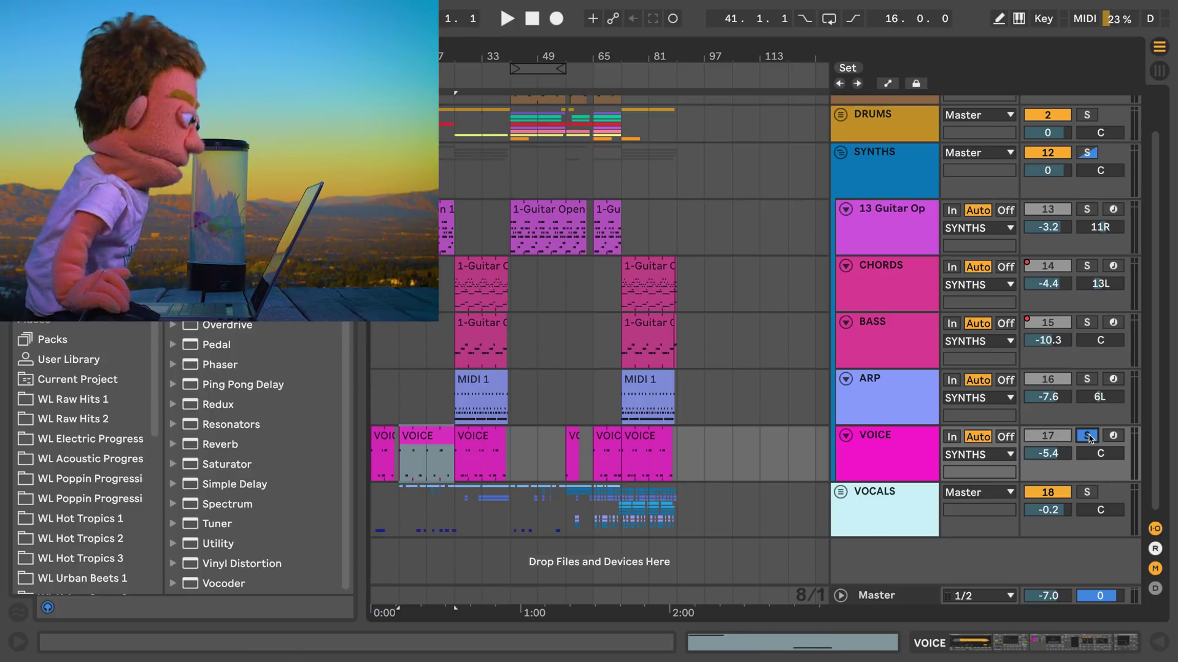
key("space")
left_click(1087, 436)
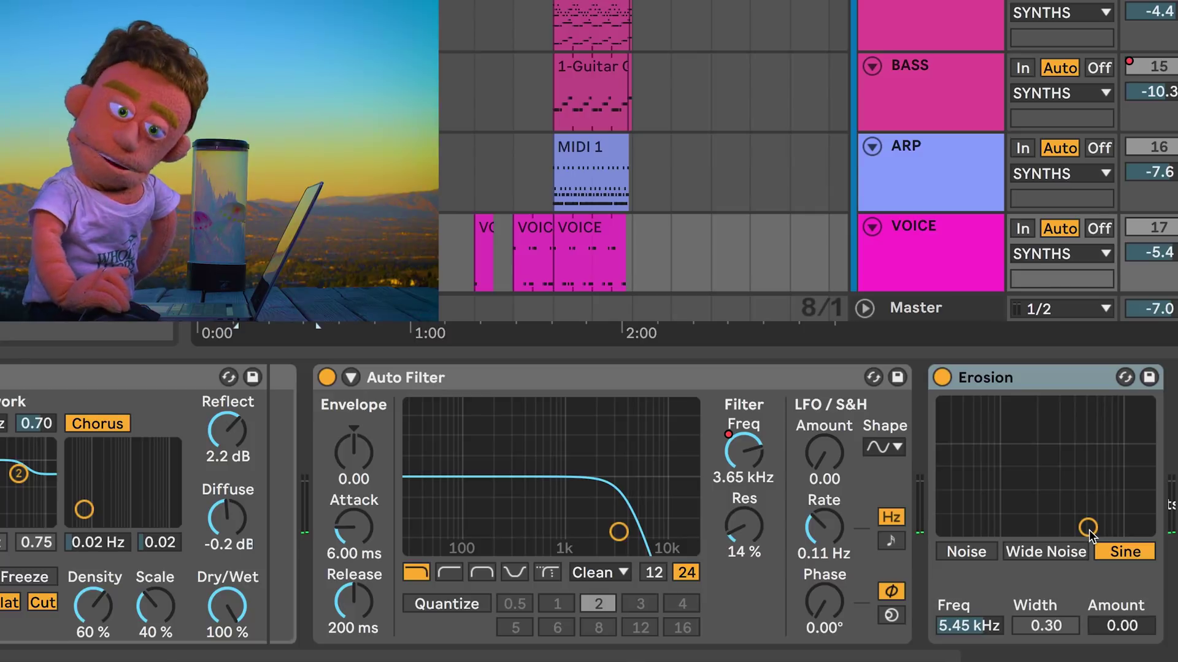
- Dial Erosion to 13.3 kHz, amount 43.0, trying Wide Noise and Noise before settling on Sine
left_click_drag(1089, 532, 1040, 444)
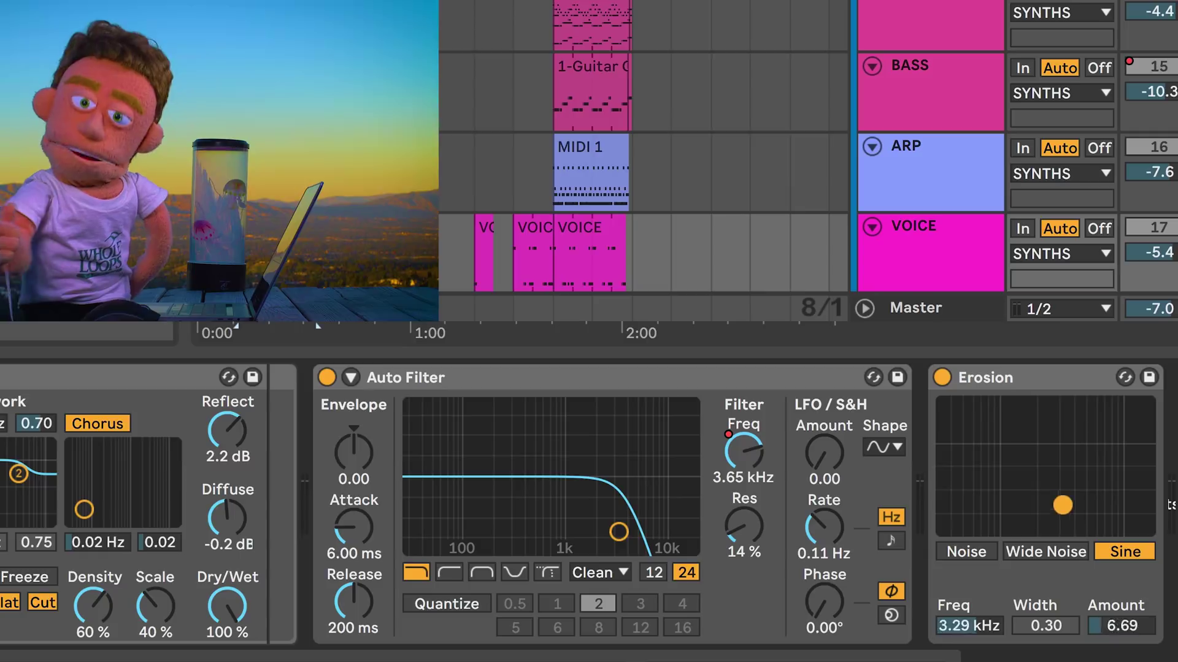
left_click_drag(1074, 493, 994, 451)
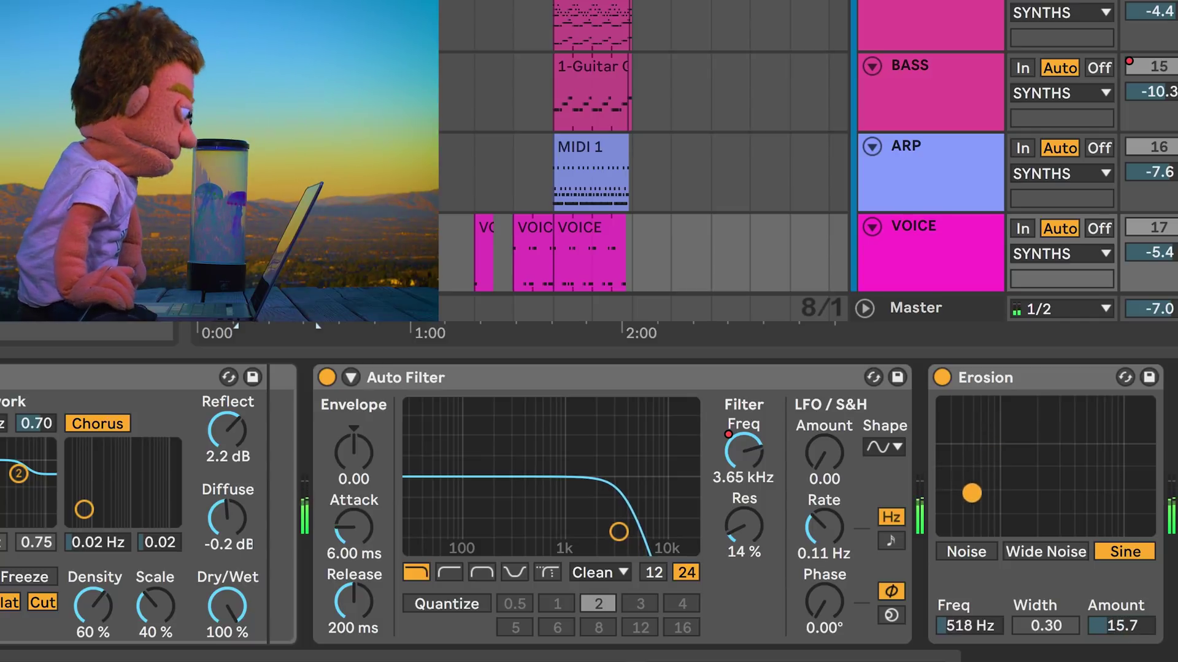
left_click_drag(971, 493, 1107, 440)
left_click(1066, 553)
left_click(968, 552)
left_click(1128, 554)
- Show automation lanes, write Erosion XY-pad moves during playback and display the Erosion Amount envelope on VOICE
key("a")
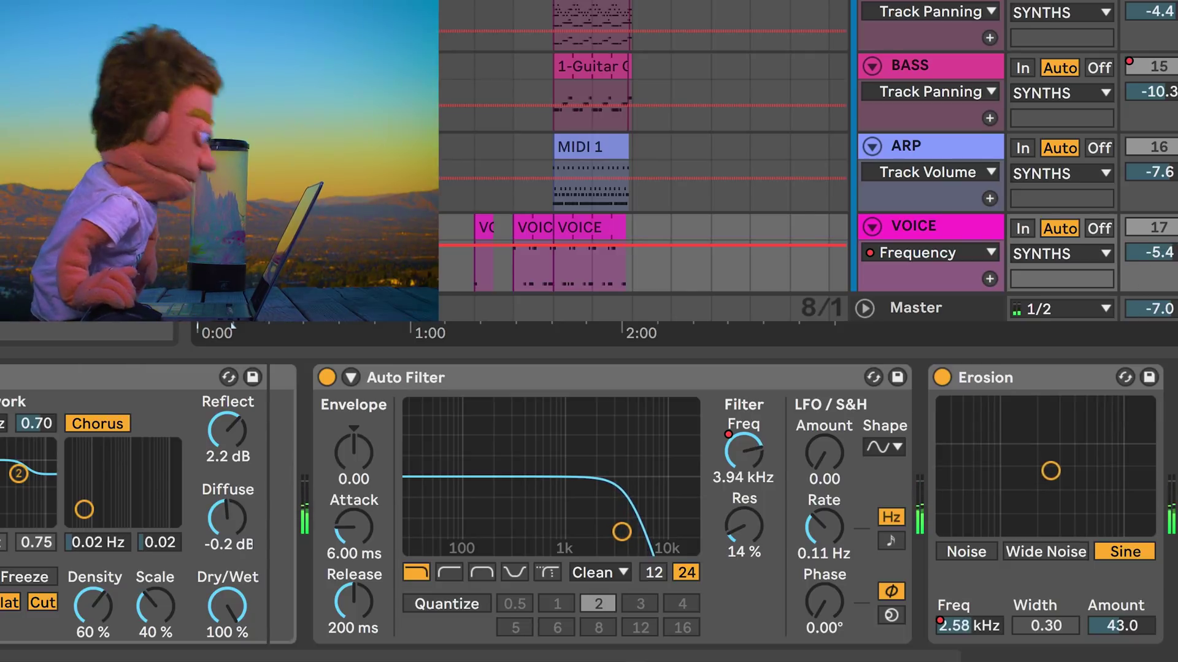
left_click(1122, 626)
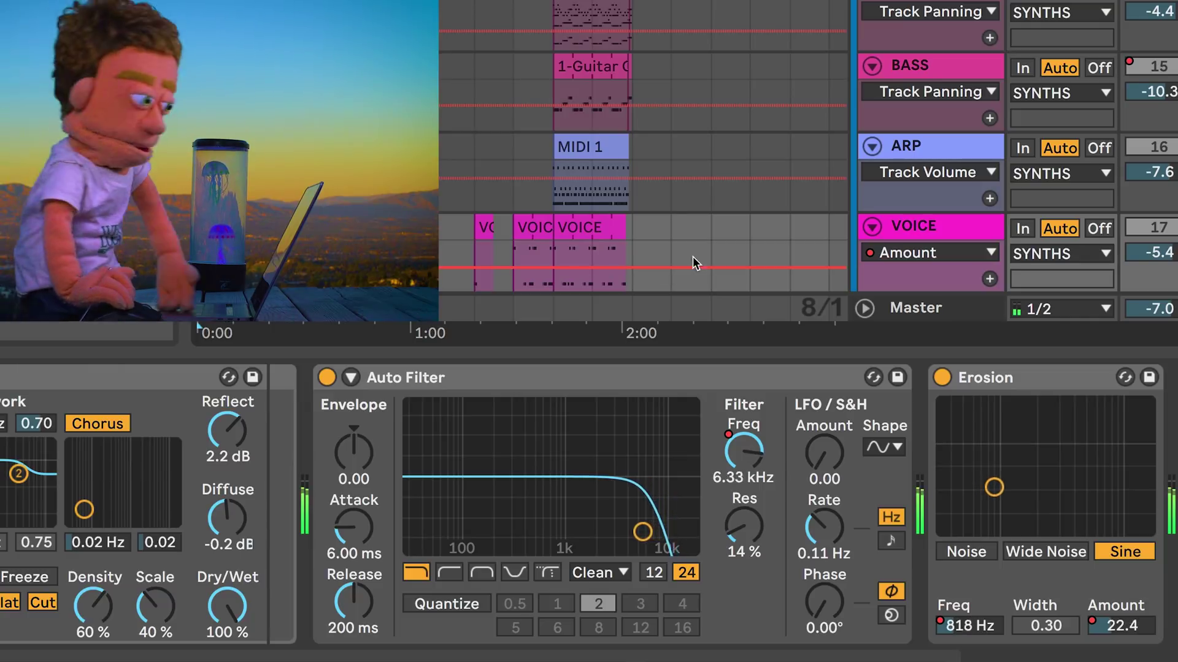
key("0")
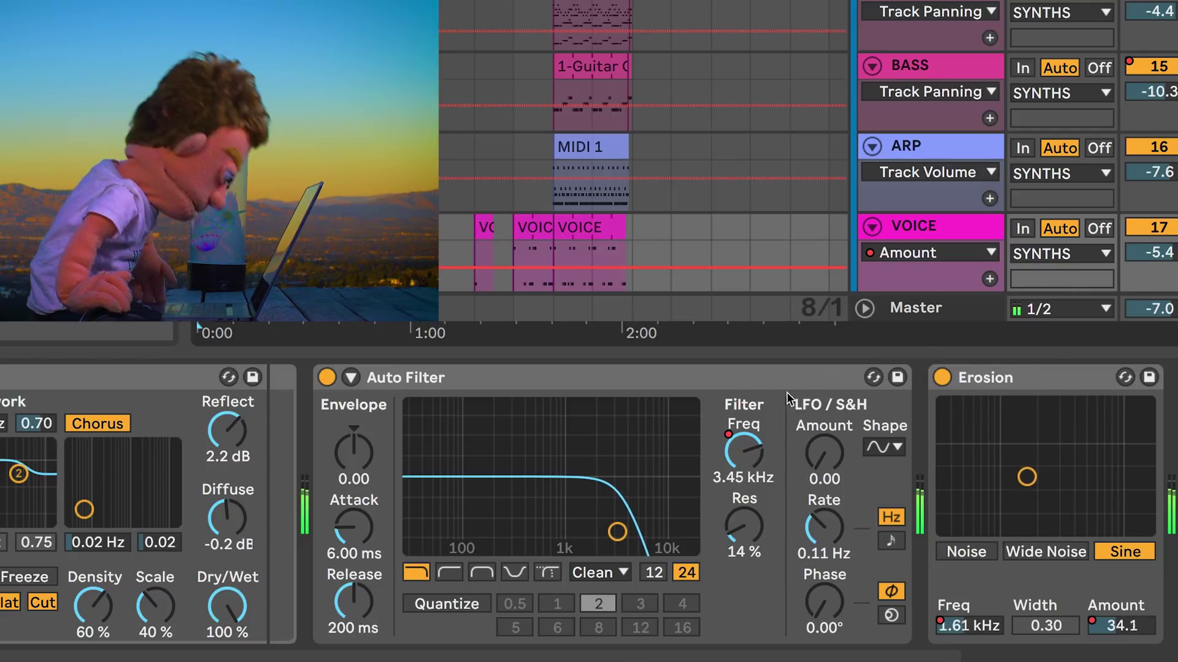
- Drag the Erosion device ahead of Auto Filter in the VOICE device chain
left_click_drag(1040, 372, 598, 463)
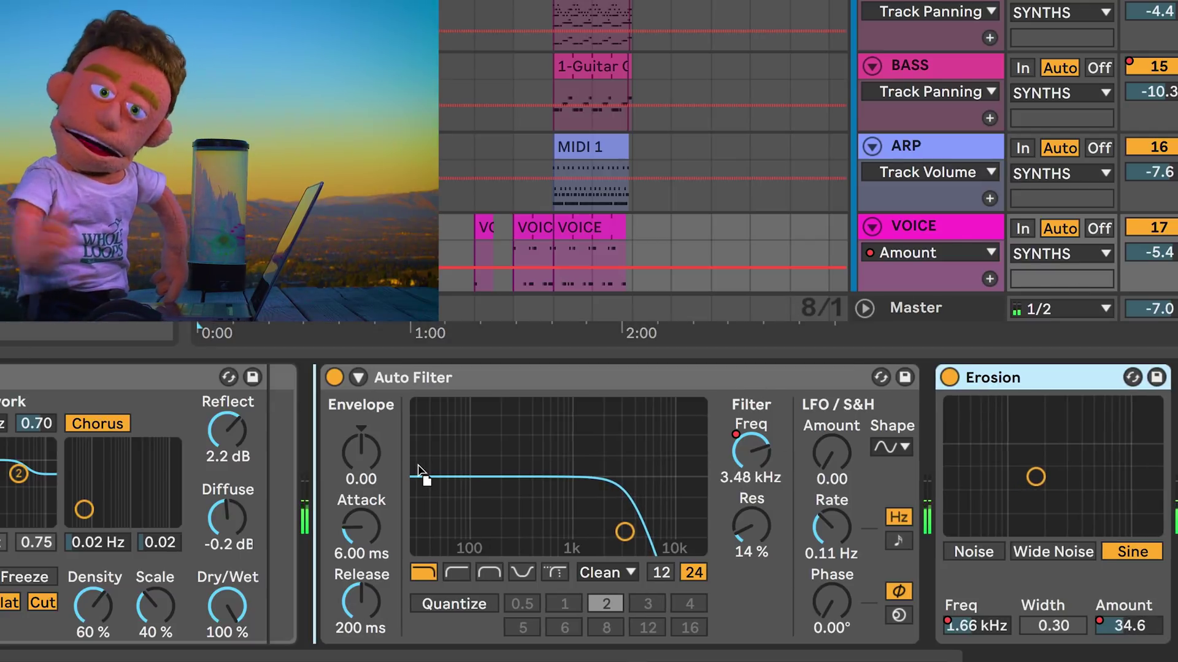
left_click_drag(418, 465, 469, 474)
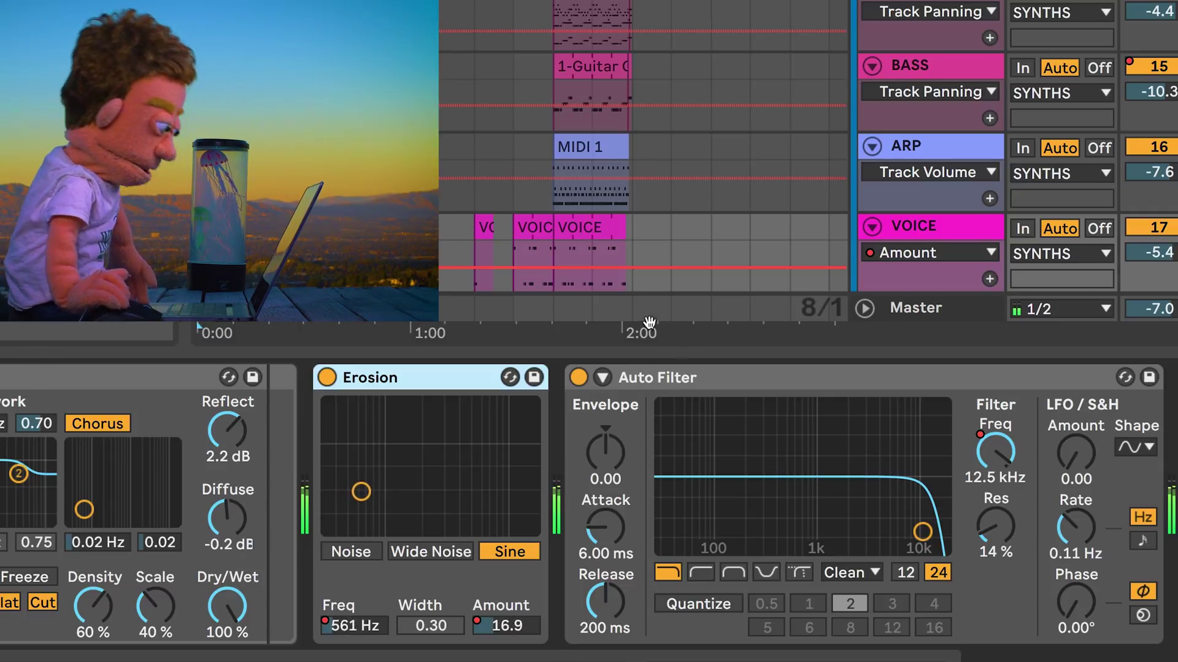
key("ctrl+v")
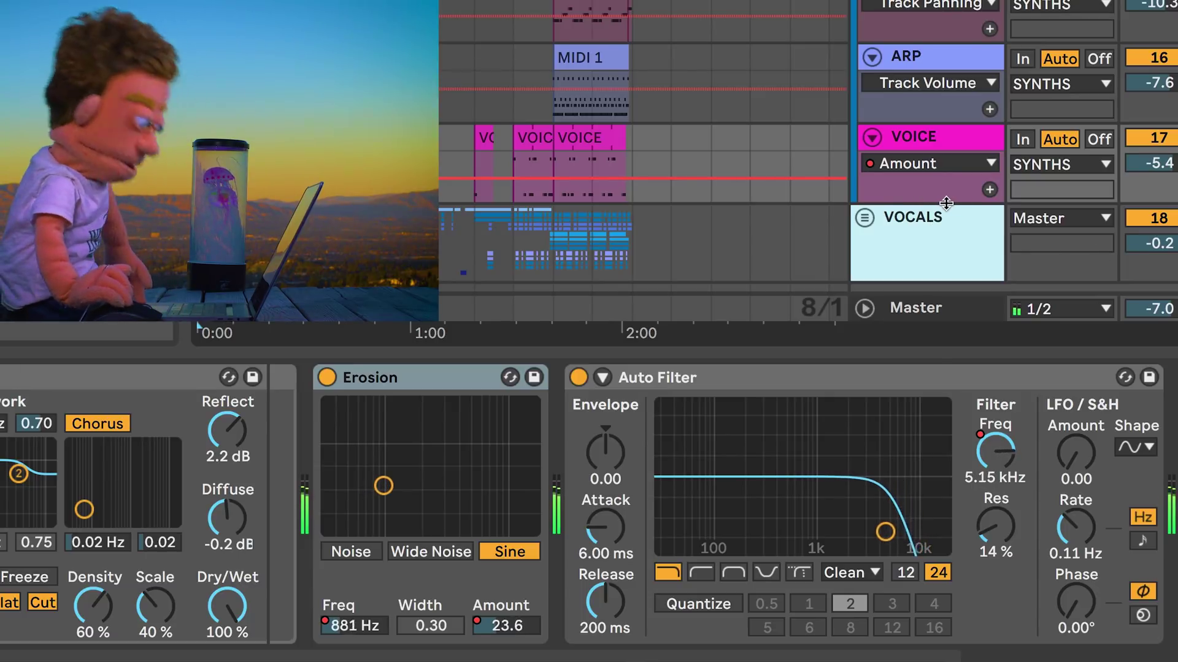
- Resize VOICE and add separate automation lanes for Erosion Frequency and Erosion Amount
left_click_drag(916, 202, 921, 227)
left_click_drag(899, 319, 900, 301)
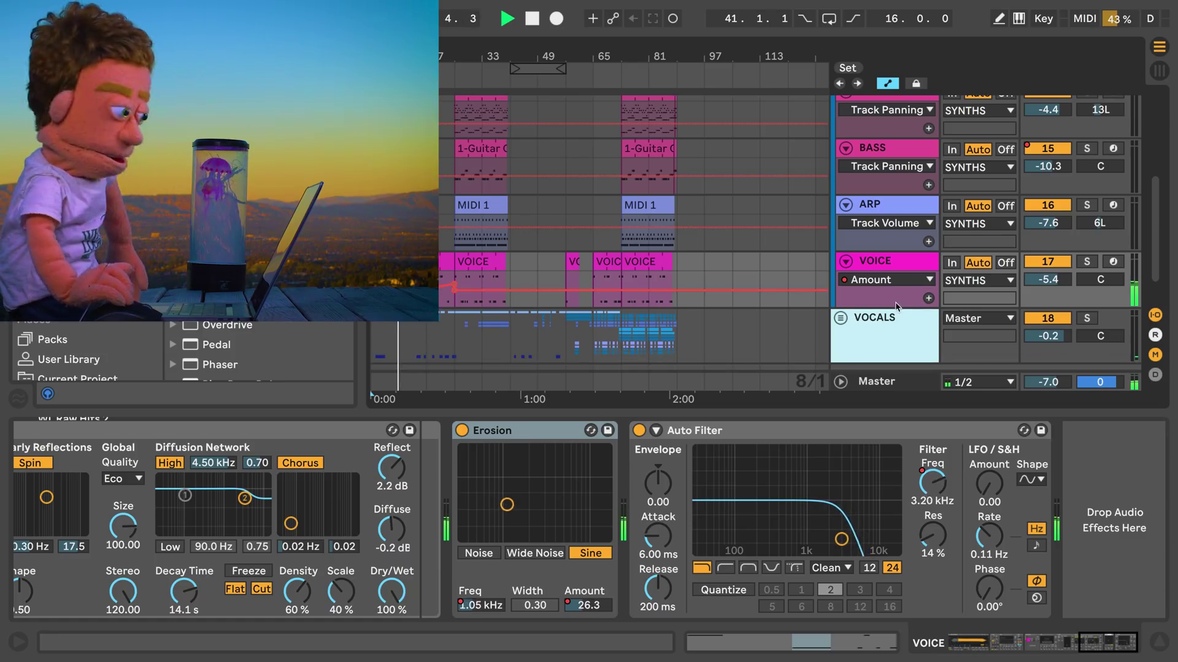
left_click(928, 299)
left_click(914, 281)
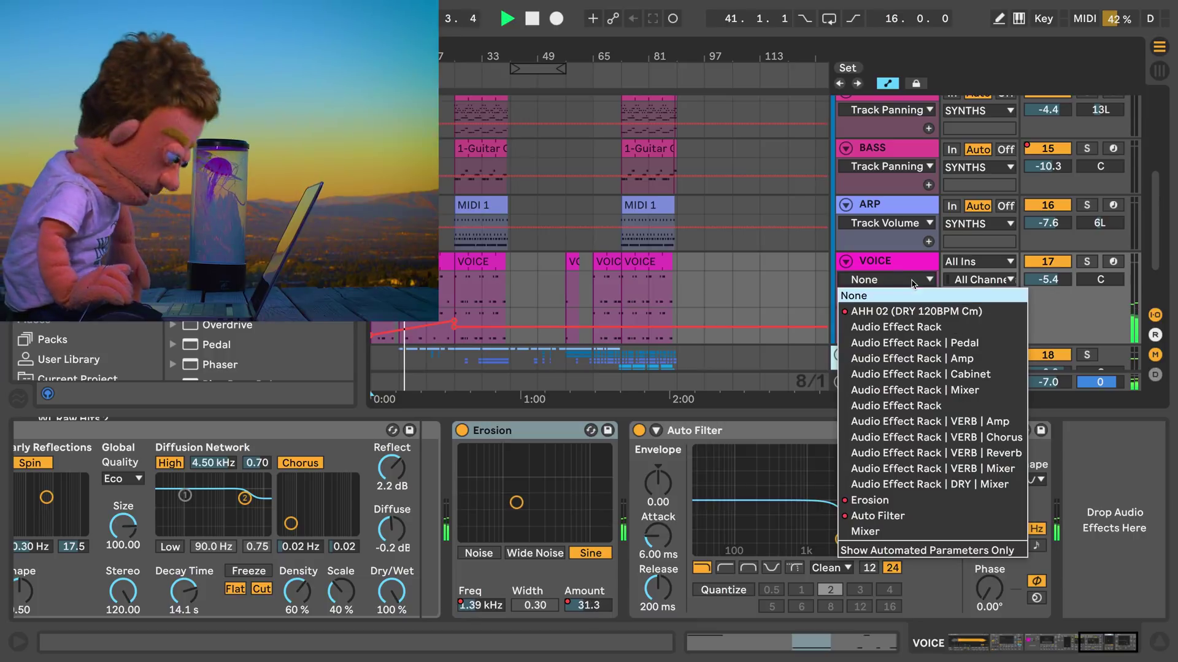
left_click(883, 500)
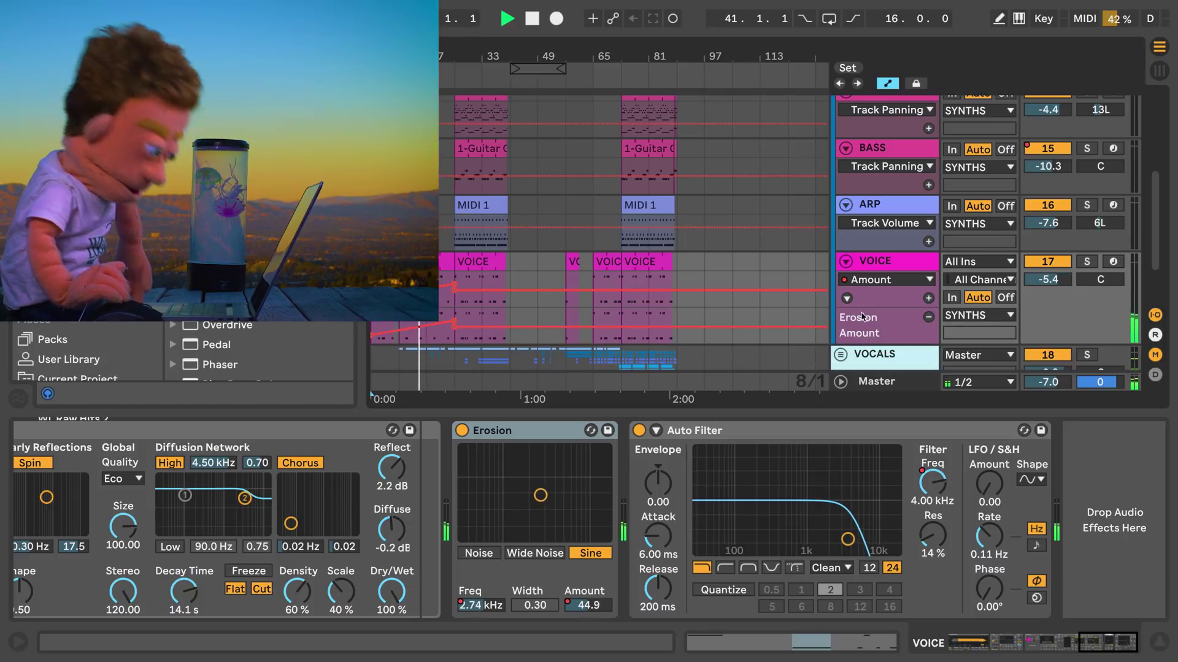
left_click(871, 297)
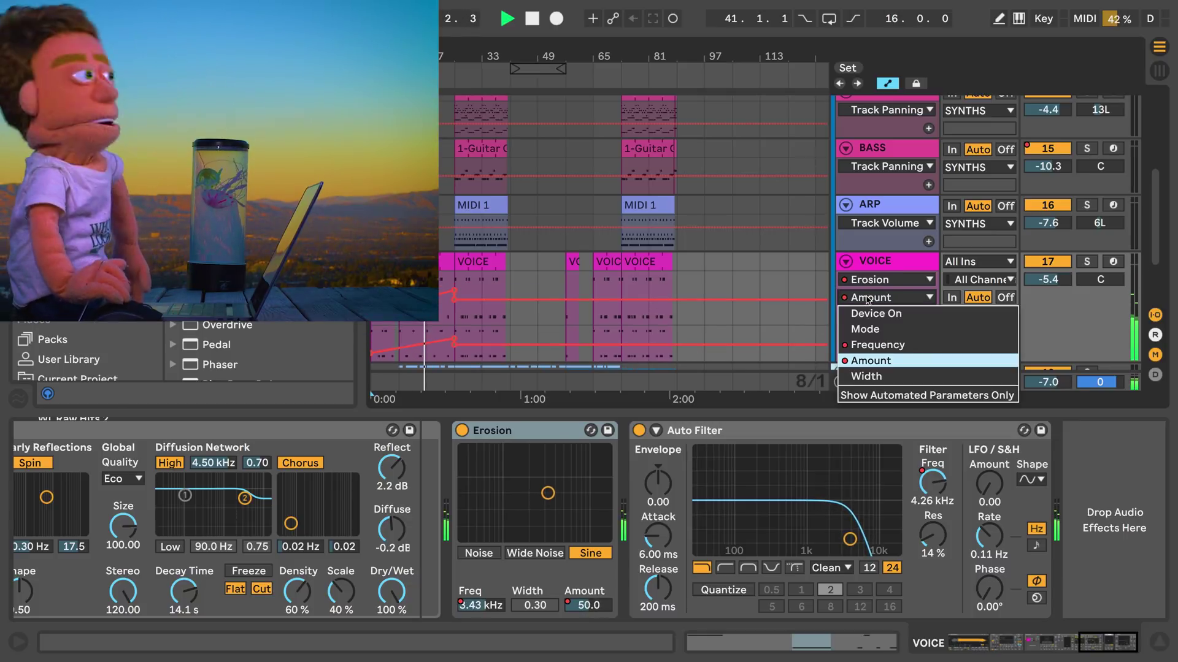
left_click(868, 345)
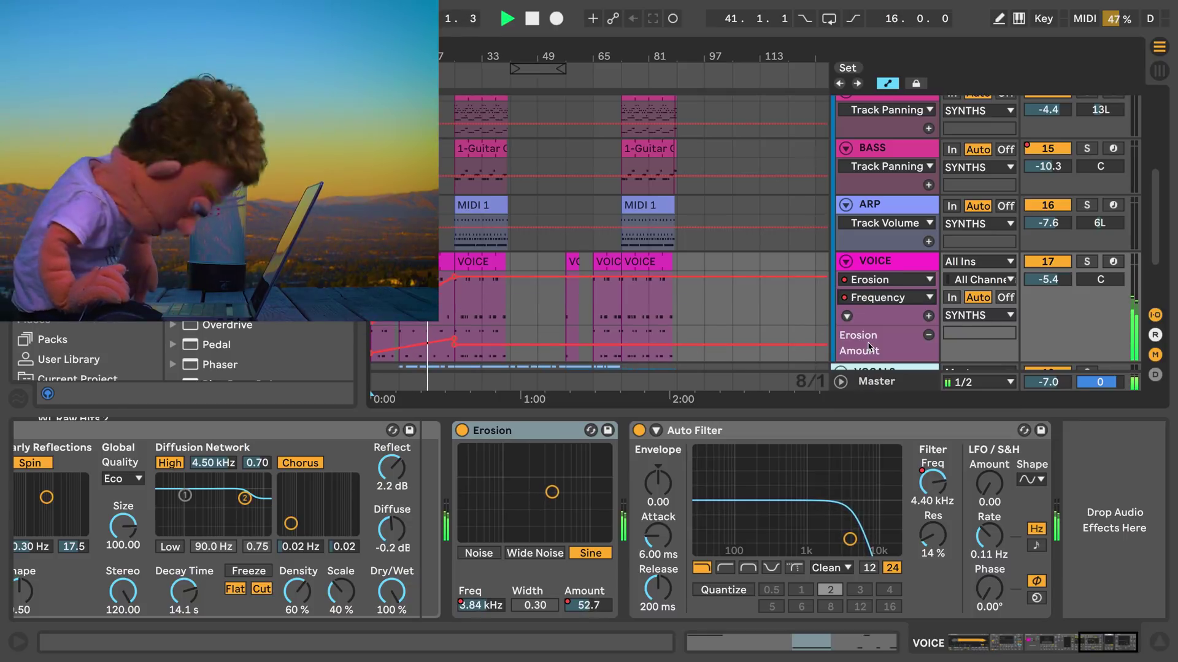
left_click(928, 315)
scroll(616, 303, "down", 3)
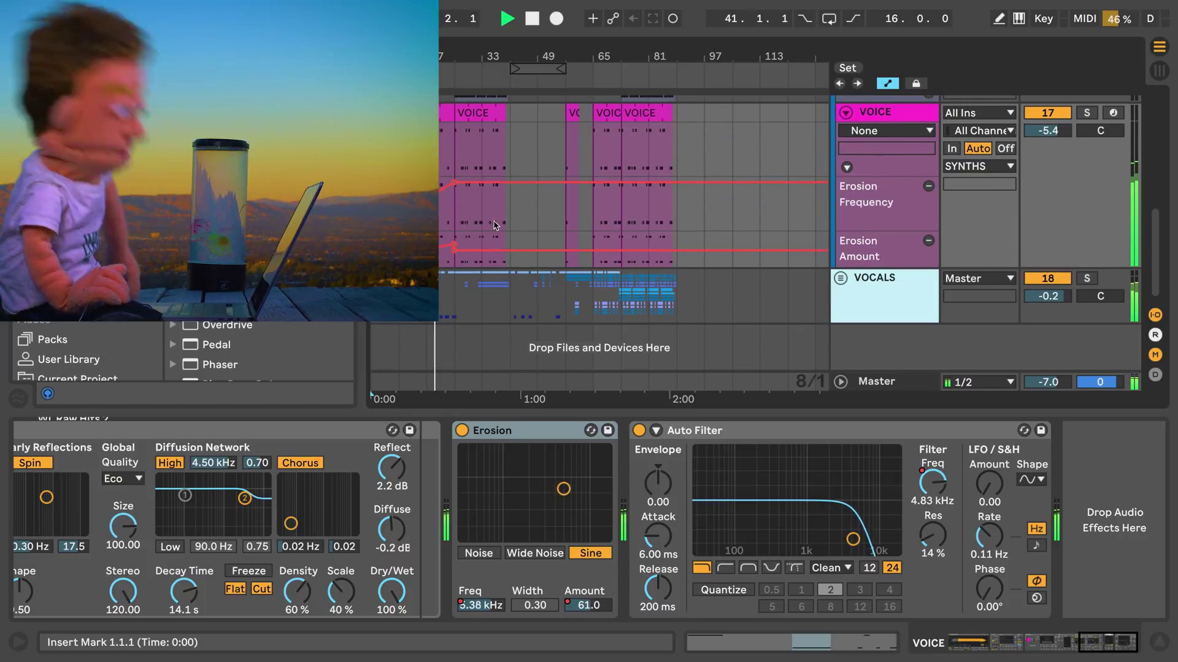
mouse_move(455, 188)
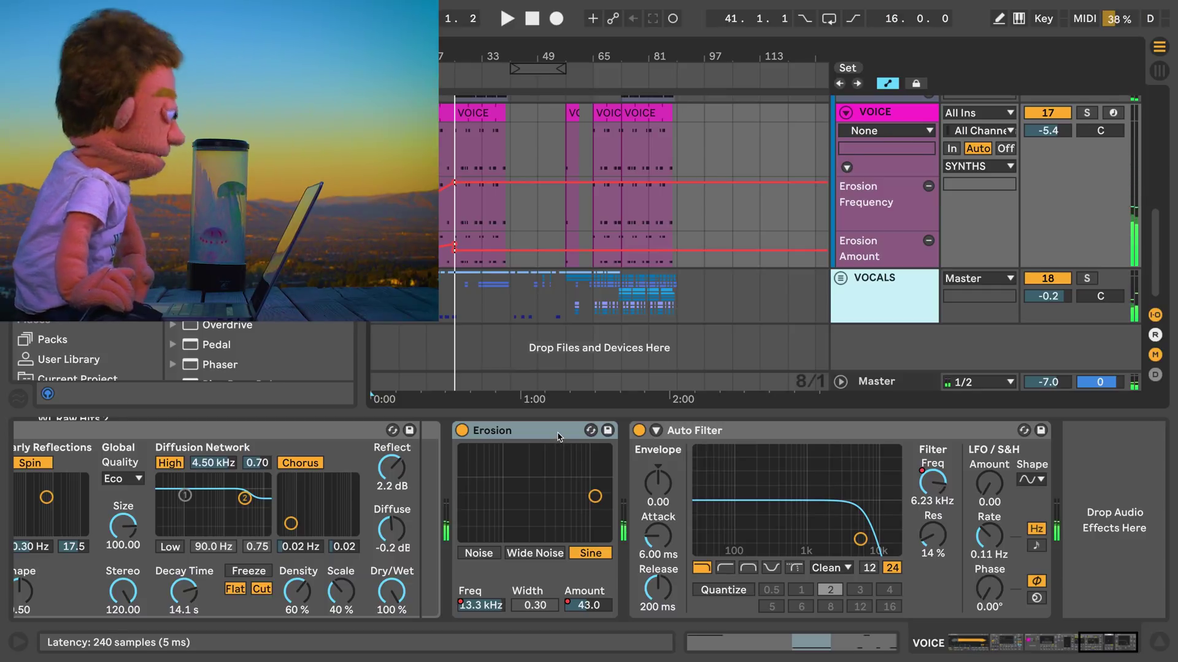
- Add breakpoints dipping Erosion Frequency to 636 Hz and raising Erosion Amount to 63.3, auditioning playback
left_click(592, 182)
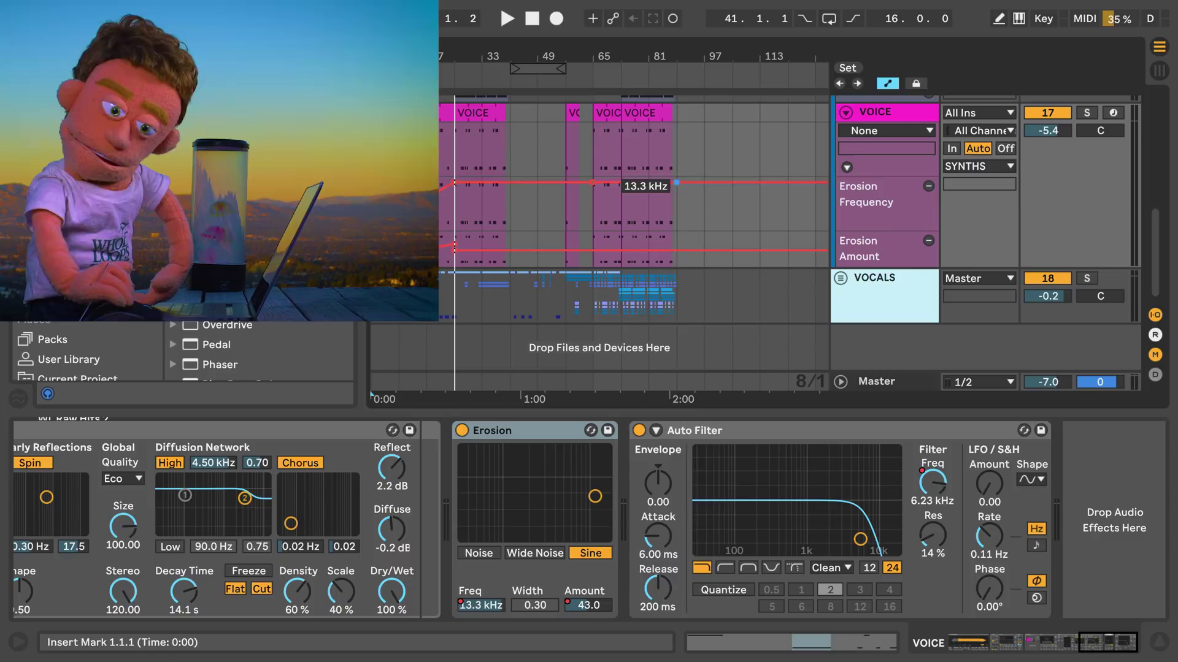
left_click_drag(676, 182, 676, 207)
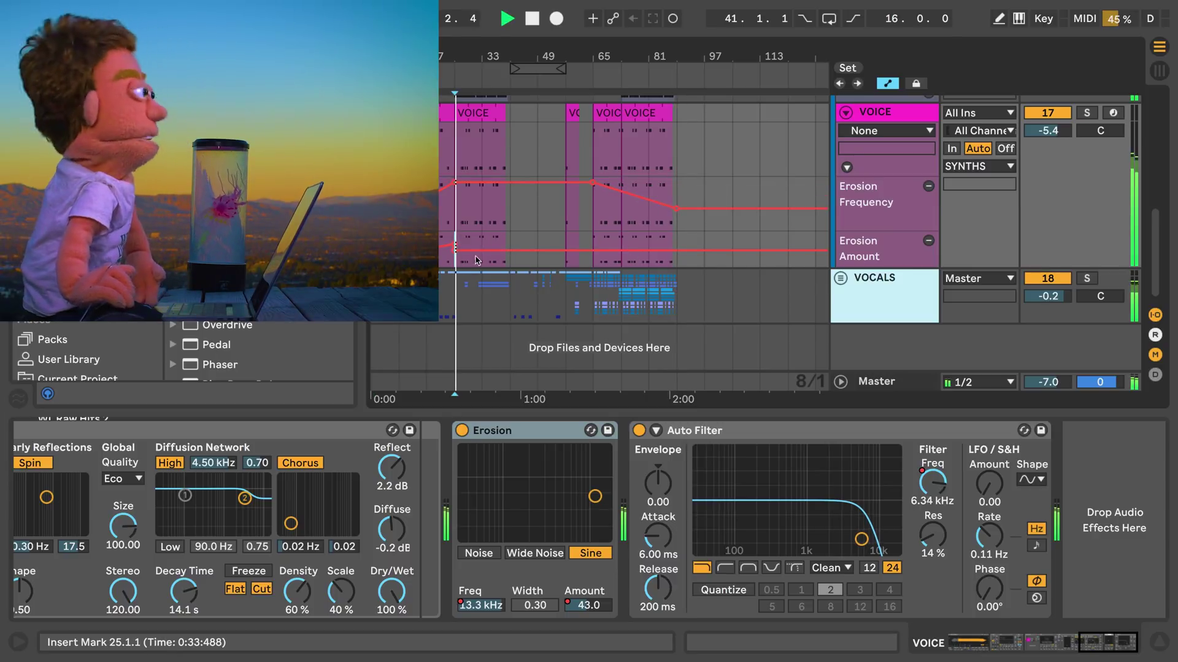
left_click_drag(456, 251, 454, 248)
key("space")
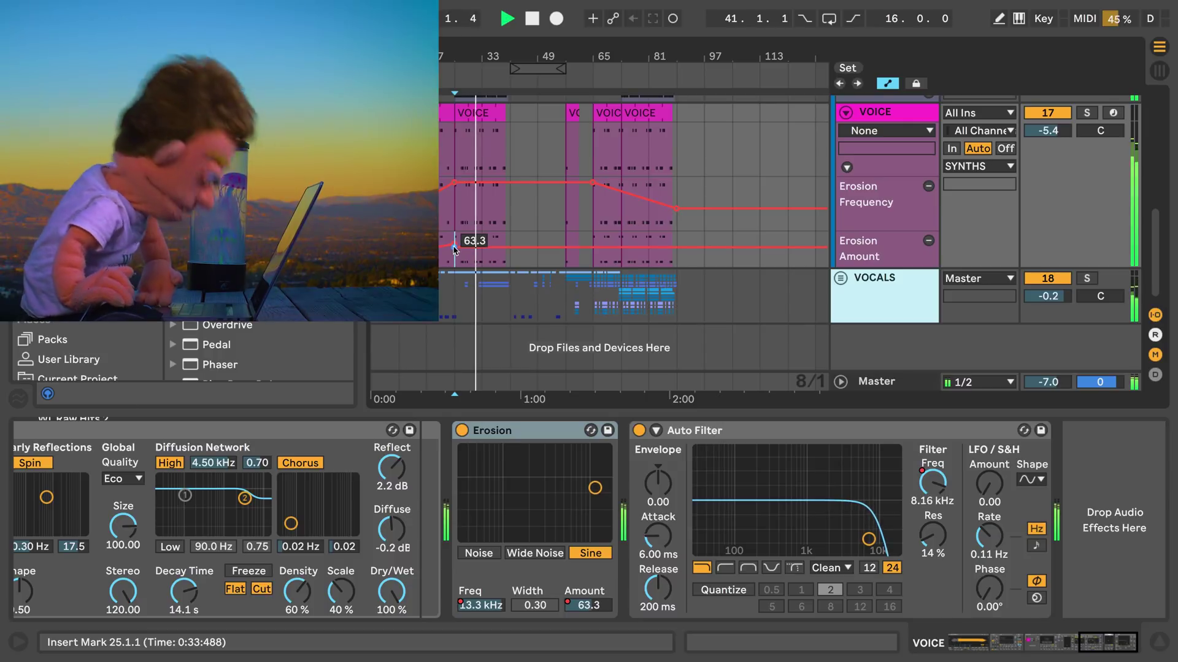
left_click_drag(455, 247, 510, 248)
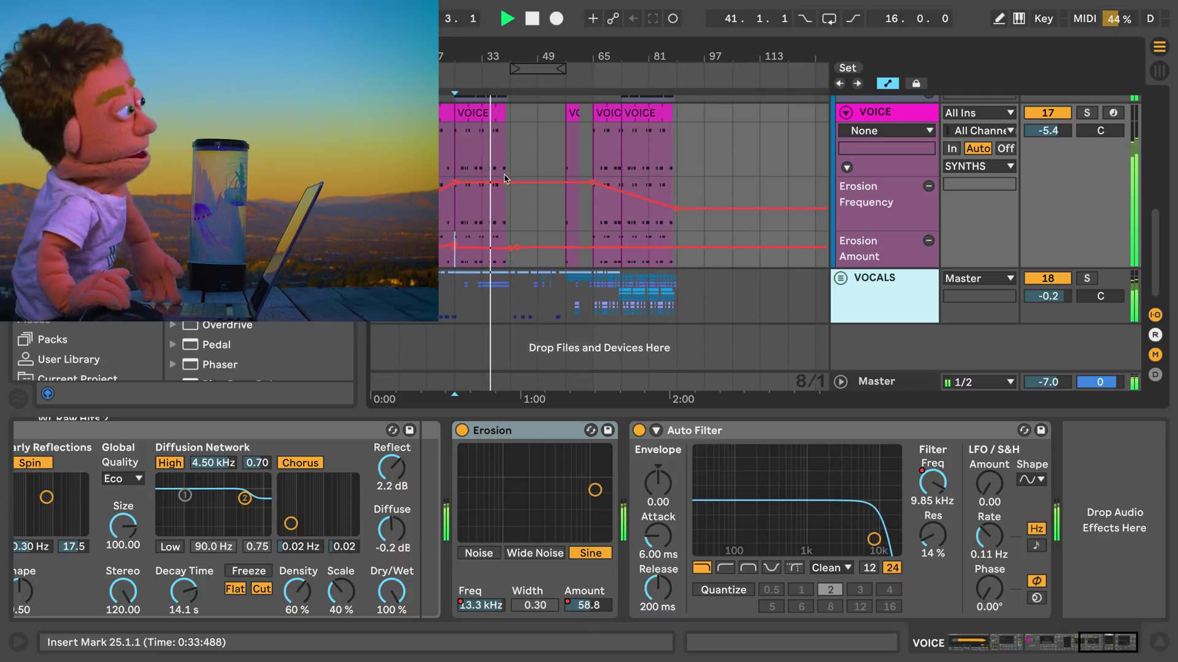
left_click_drag(487, 183, 505, 219)
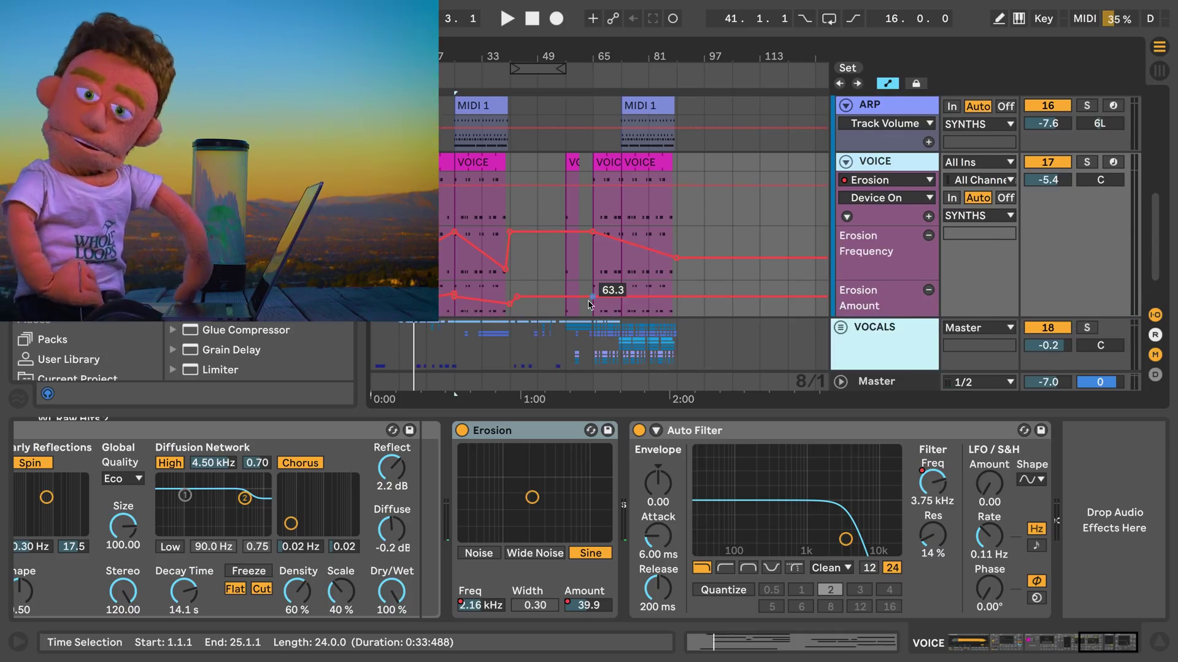
- Select 13-Guitar Open and load Vinyl Distortion from the Browser's Audio Effects
left_click(588, 304)
scroll(588, 305, "up", 5)
left_click(889, 163)
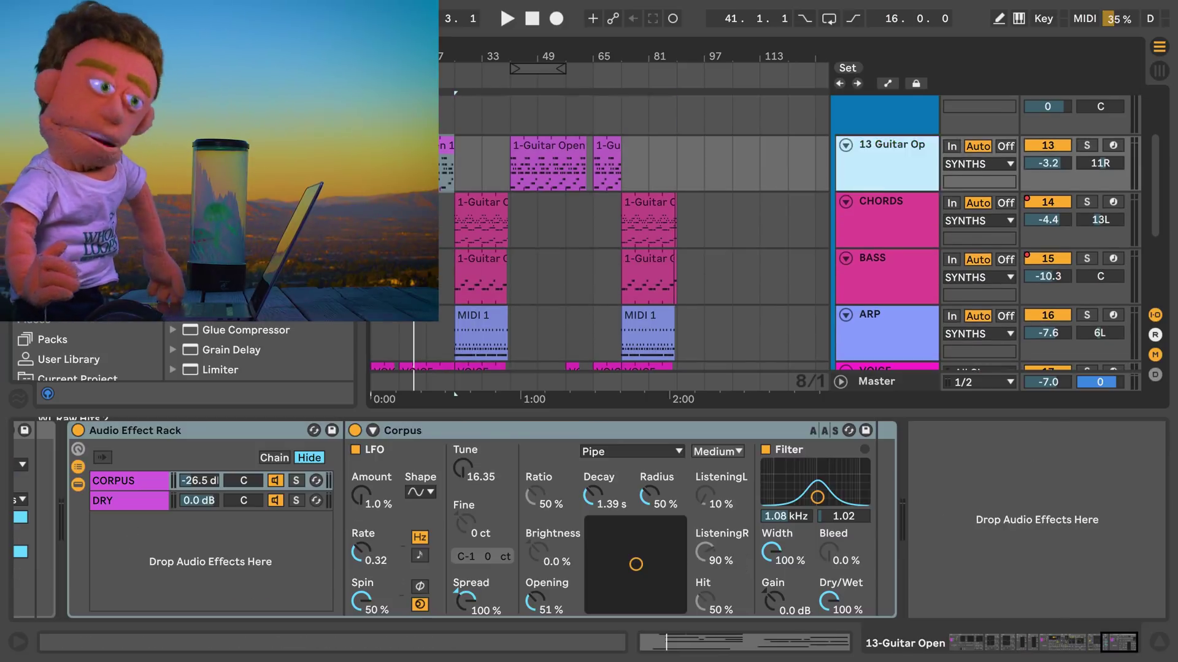
key("Down")
key("Down")
key("Down")
key("Down")
key("Down")
key("Down")
key("Down")
key("Down")
key("Down")
key("Down")
key("Down")
key("Down")
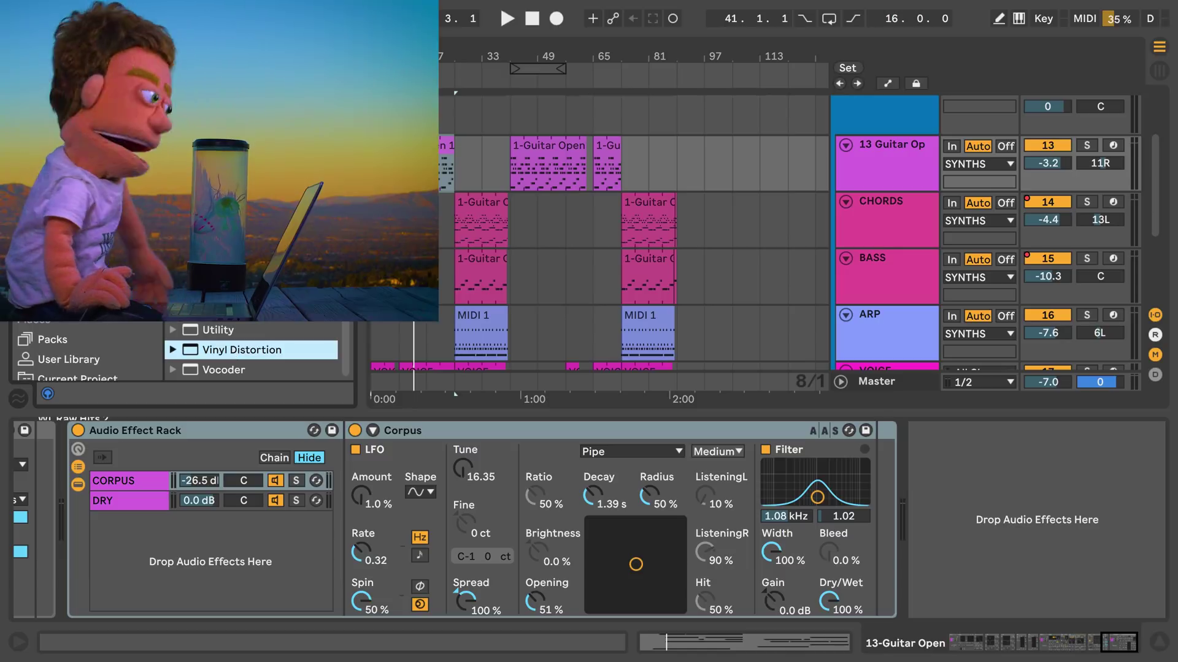
key("Return")
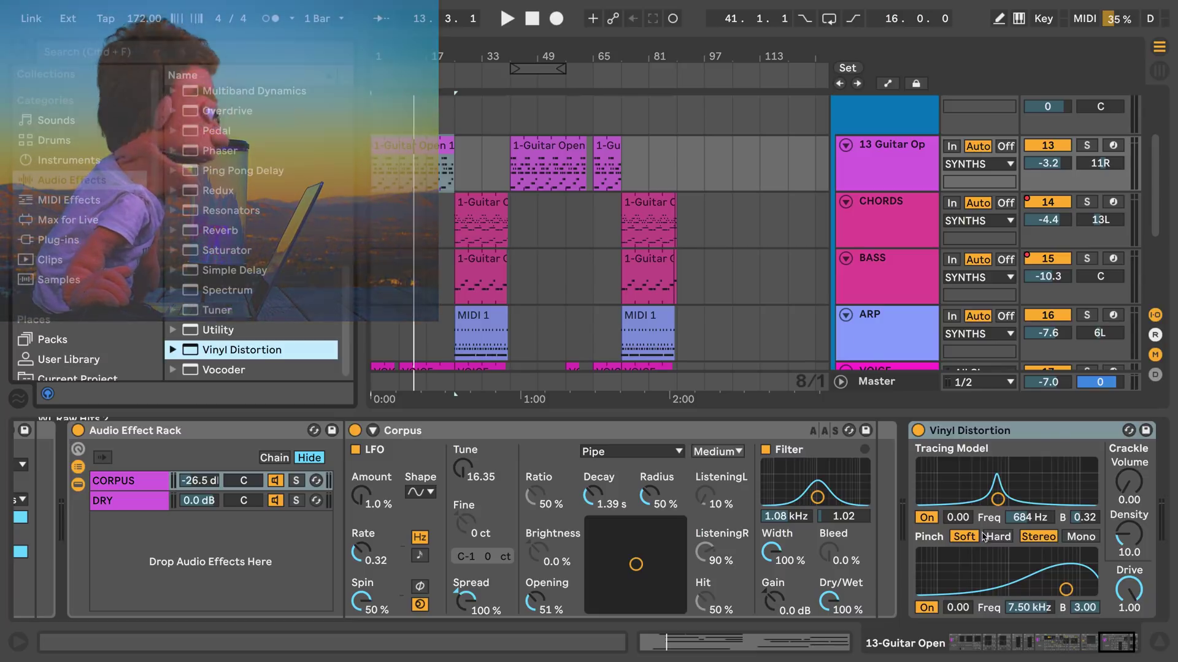
- Load the Dubplate preset onto Vinyl Distortion and set Crackle Volume to 0.18
left_click(172, 350)
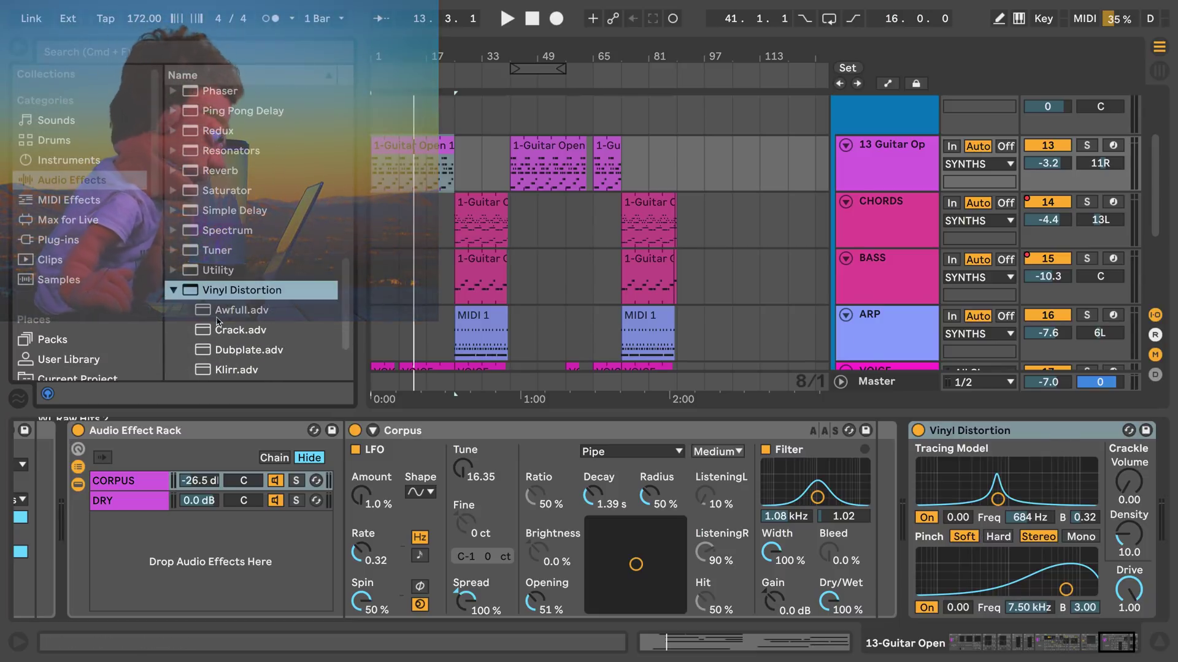
left_click(208, 292)
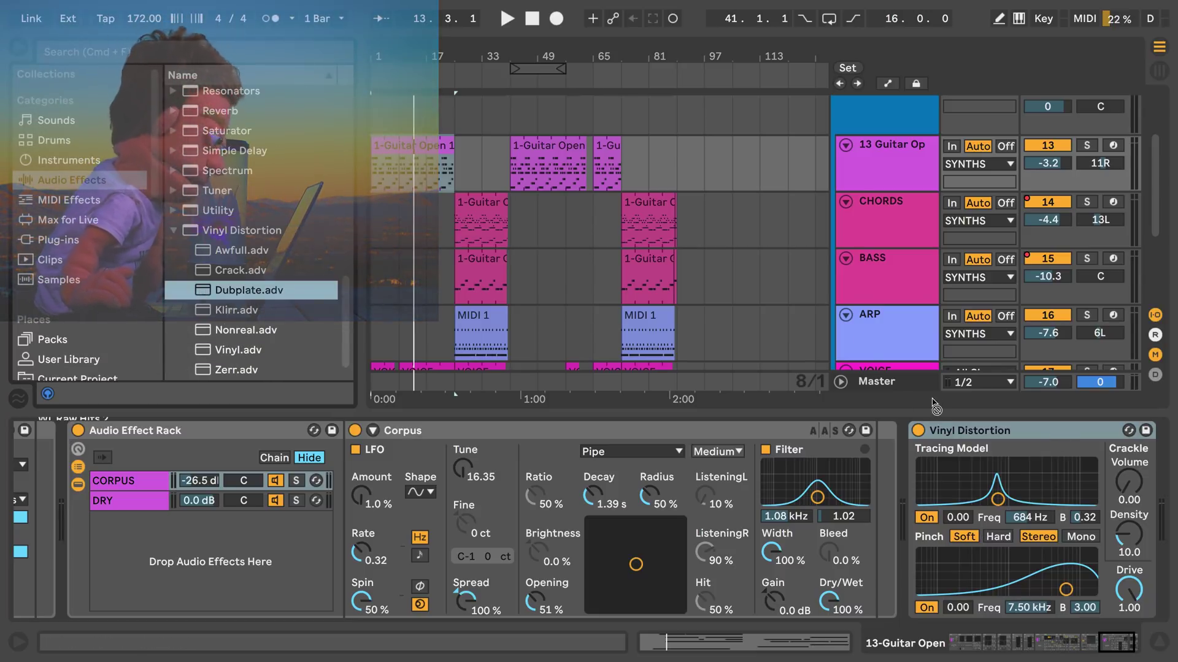
left_click_drag(934, 406, 992, 493)
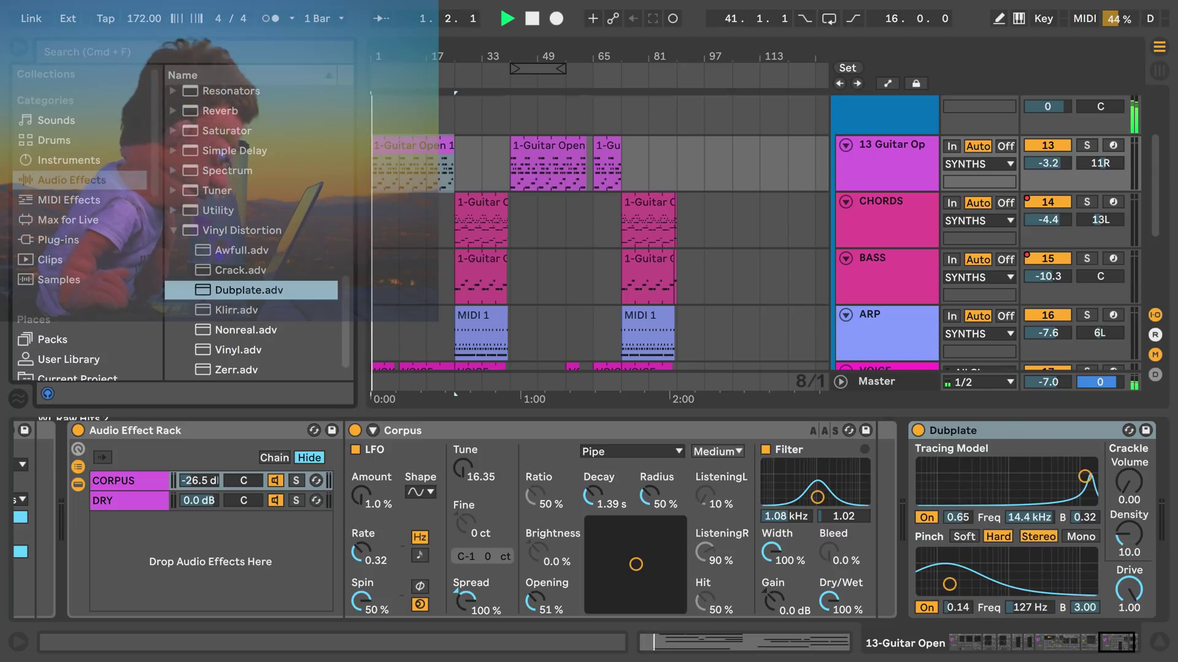
left_click_drag(1116, 471, 1115, 464)
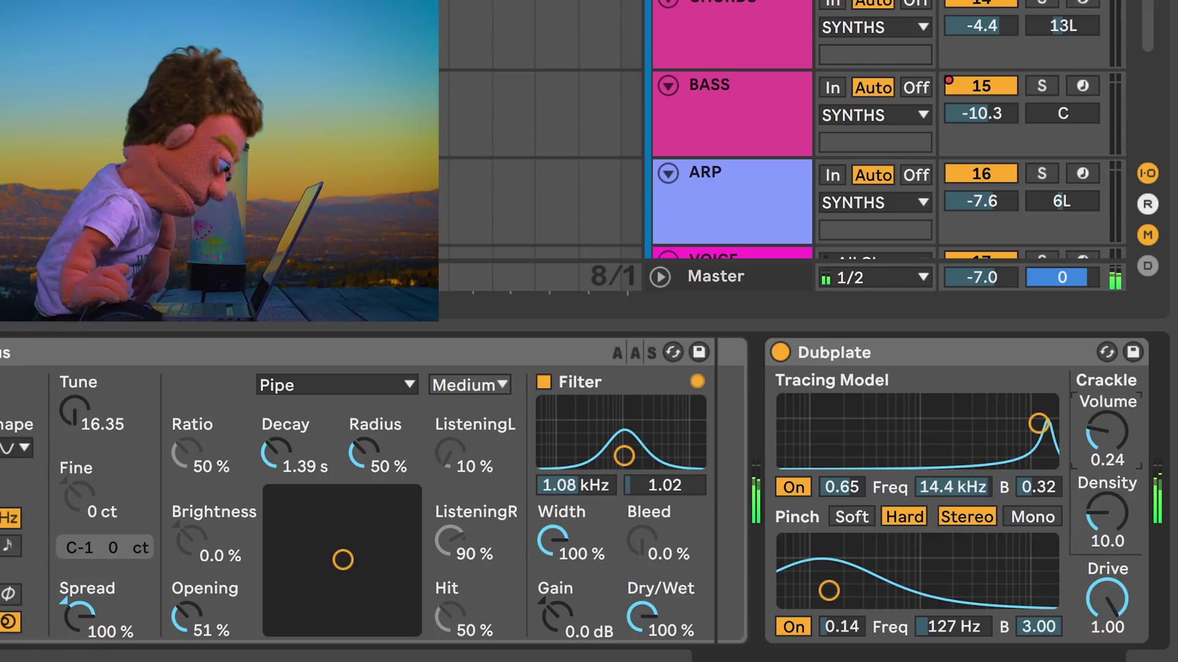
left_click_drag(1115, 464, 1115, 467)
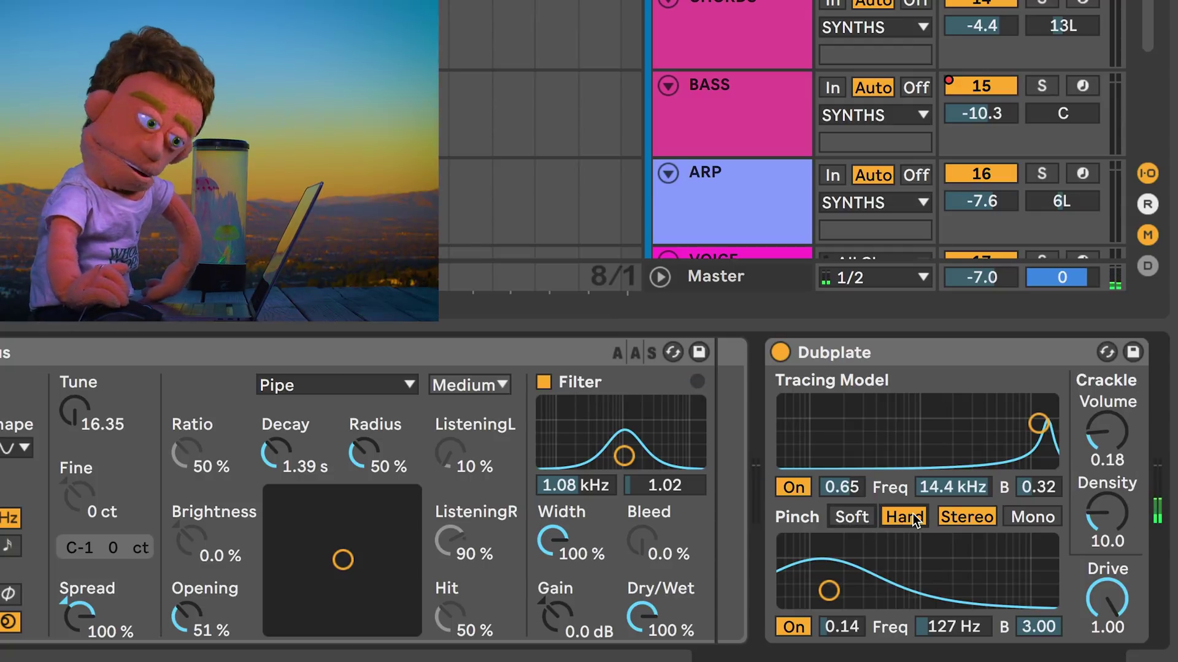
- Try soft and mono Pinch, keep hard stereo, and set the Pinch node to 0.03 near 1.34 kHz
left_click(868, 519)
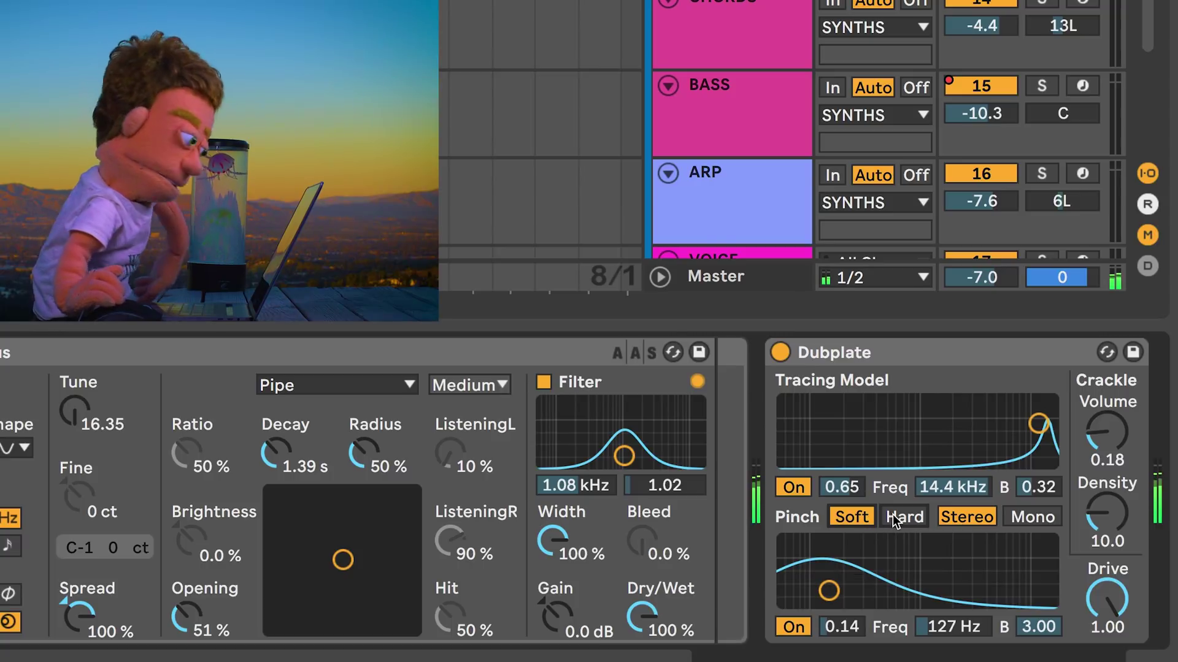
left_click(896, 521)
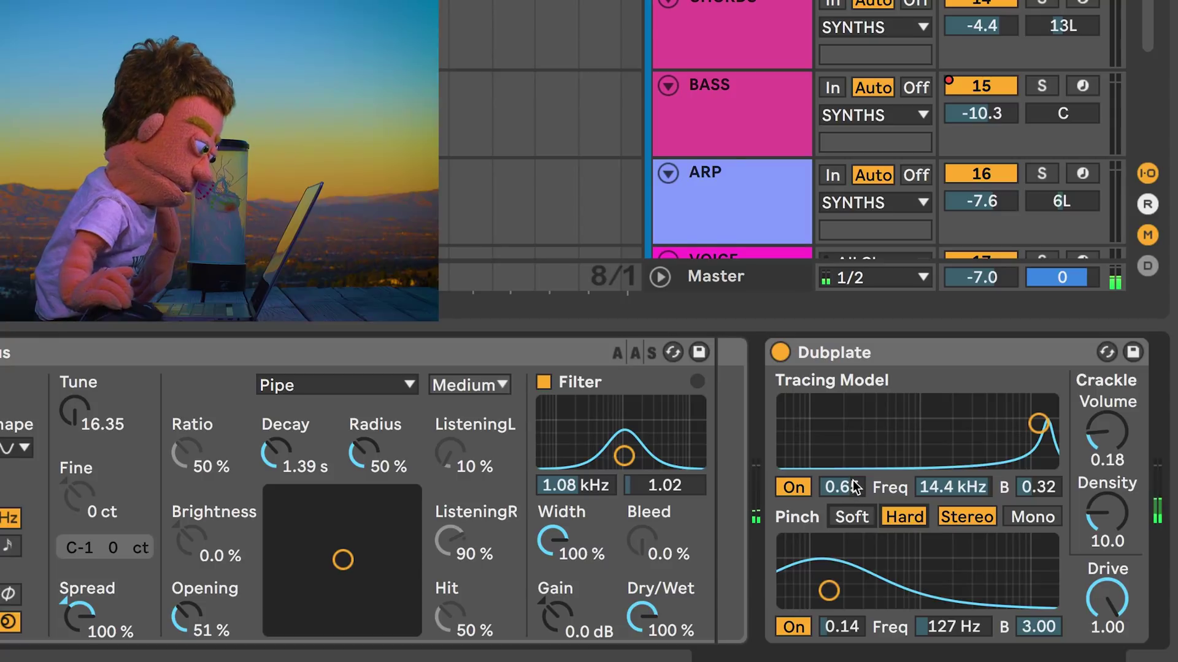
left_click(1009, 509)
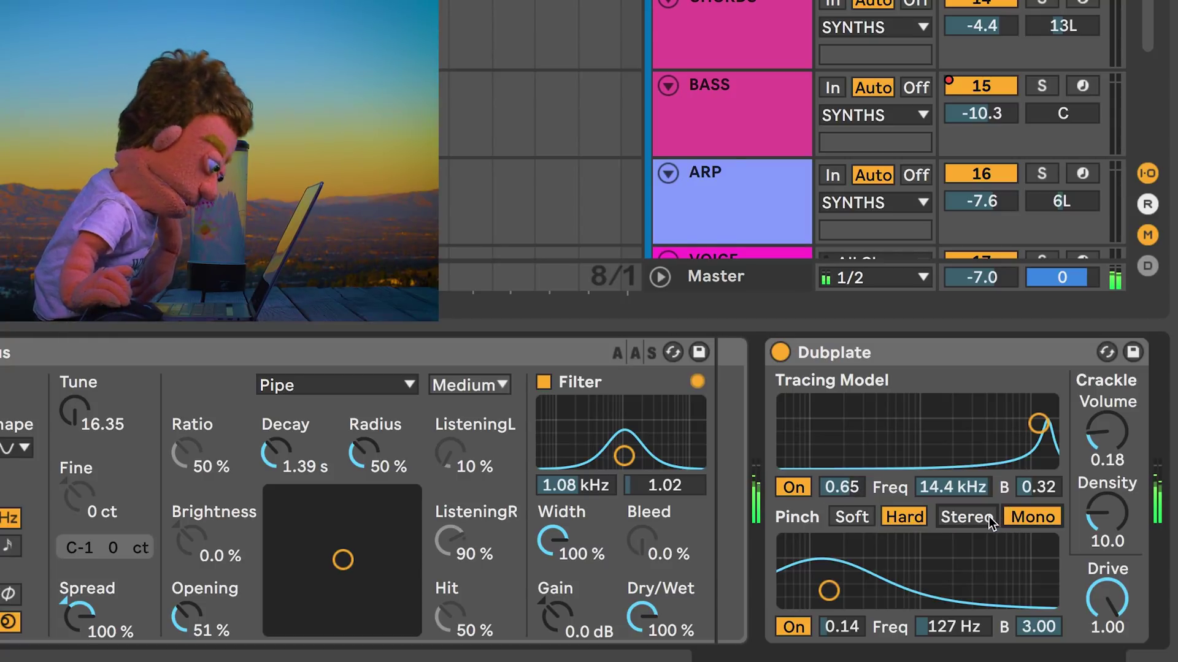
left_click(986, 516)
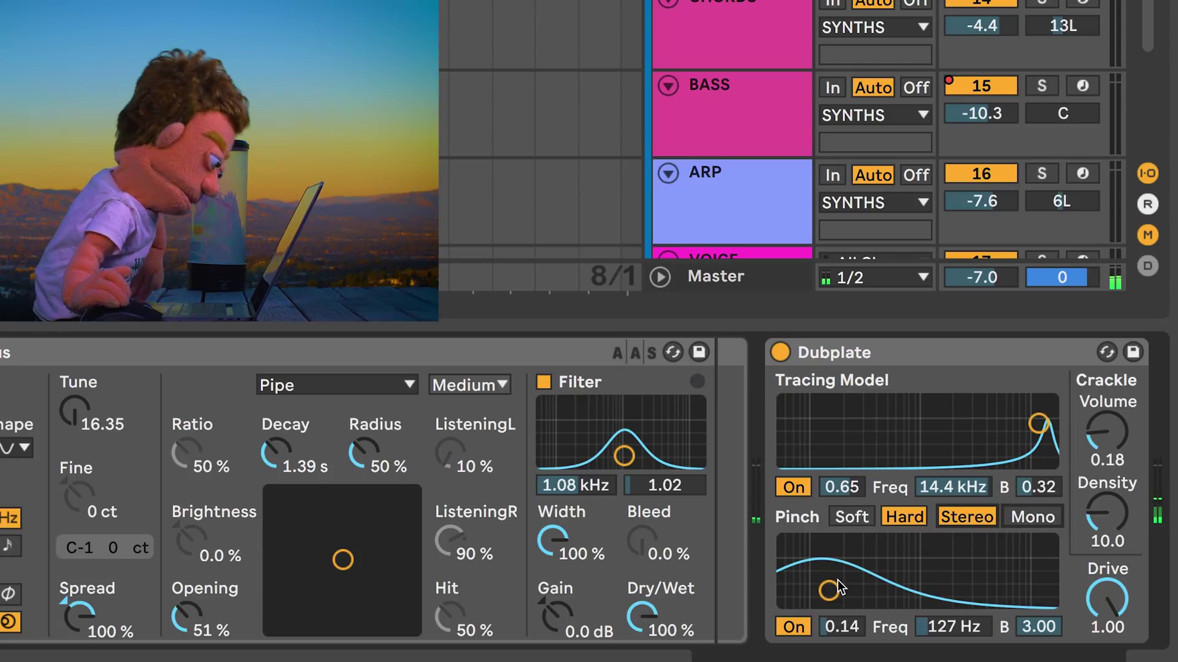
left_click_drag(828, 591, 936, 584)
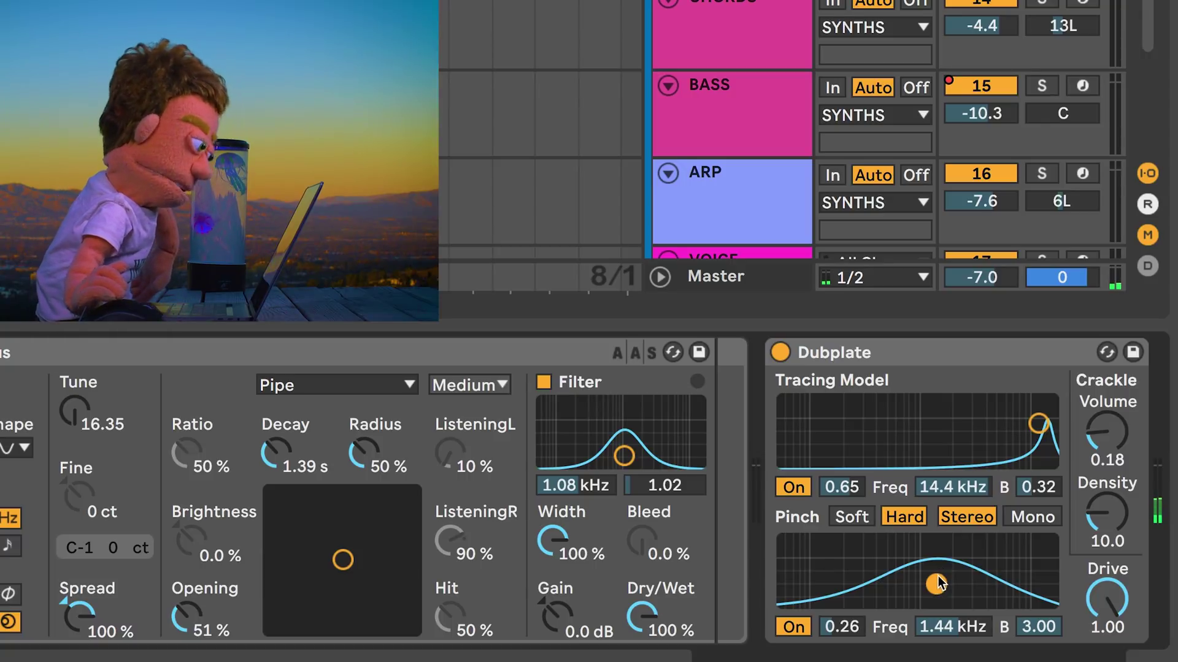
left_click_drag(939, 585, 933, 597)
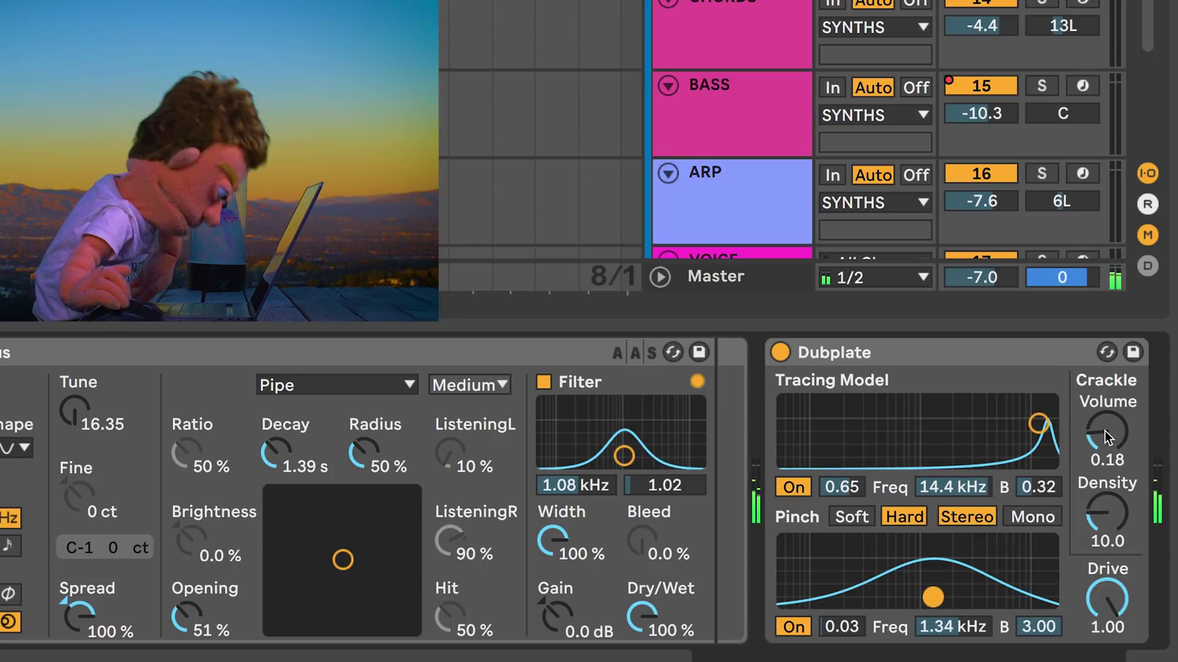
- Tune crackle volume to 0.10, density 9.92, drive 1.00, and Pinch to 0.15 at 1.44 kHz
mouse_move(1107, 437)
left_mouse_down()
mouse_move(1107, 399)
mouse_move(1107, 436)
left_mouse_up()
left_click_drag(1106, 520, 1101, 548)
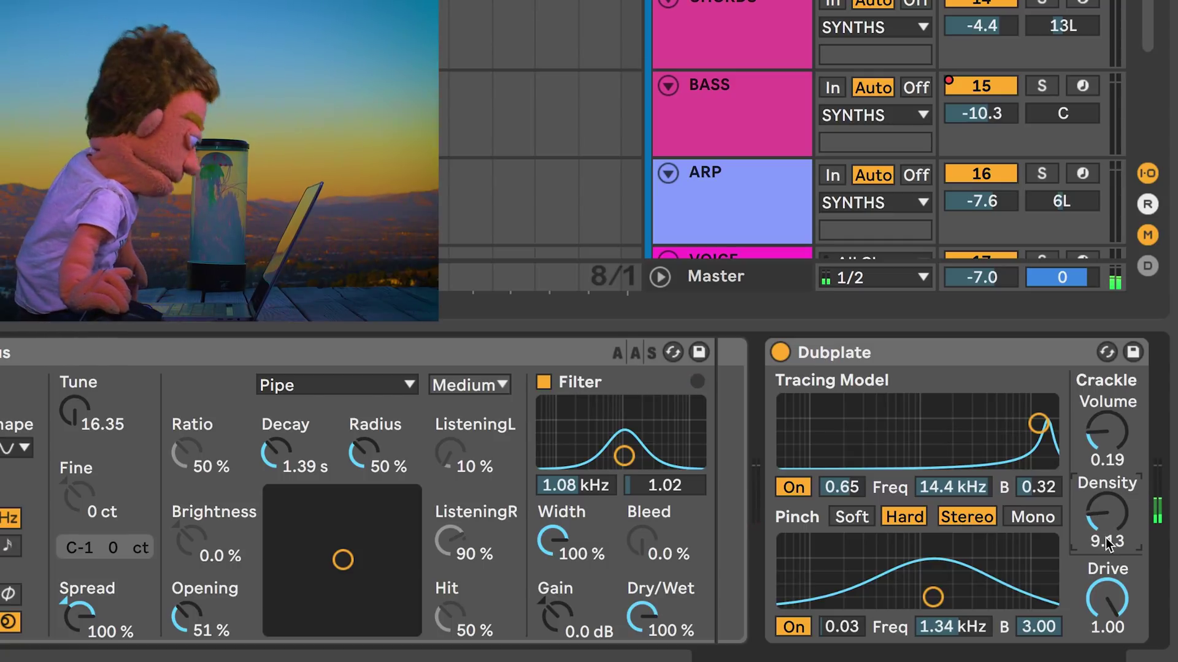
left_click_drag(933, 597, 934, 573)
left_click_drag(1107, 598, 1107, 619)
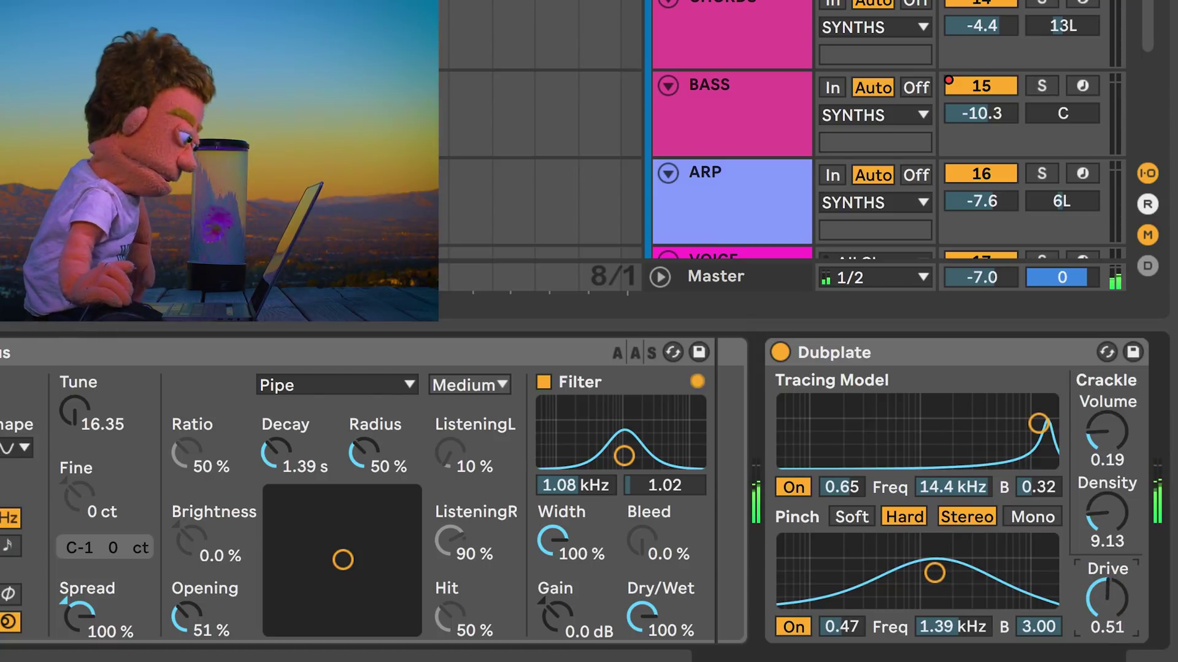
left_click_drag(1107, 621, 1107, 622)
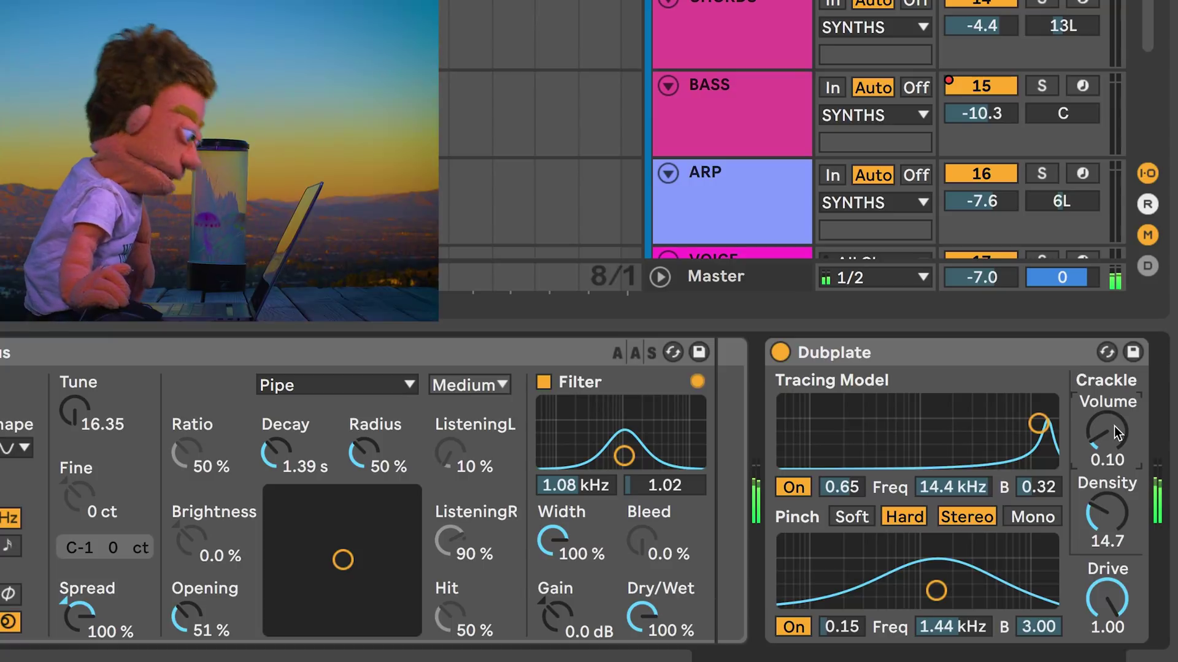
left_click_drag(1107, 512, 1107, 542)
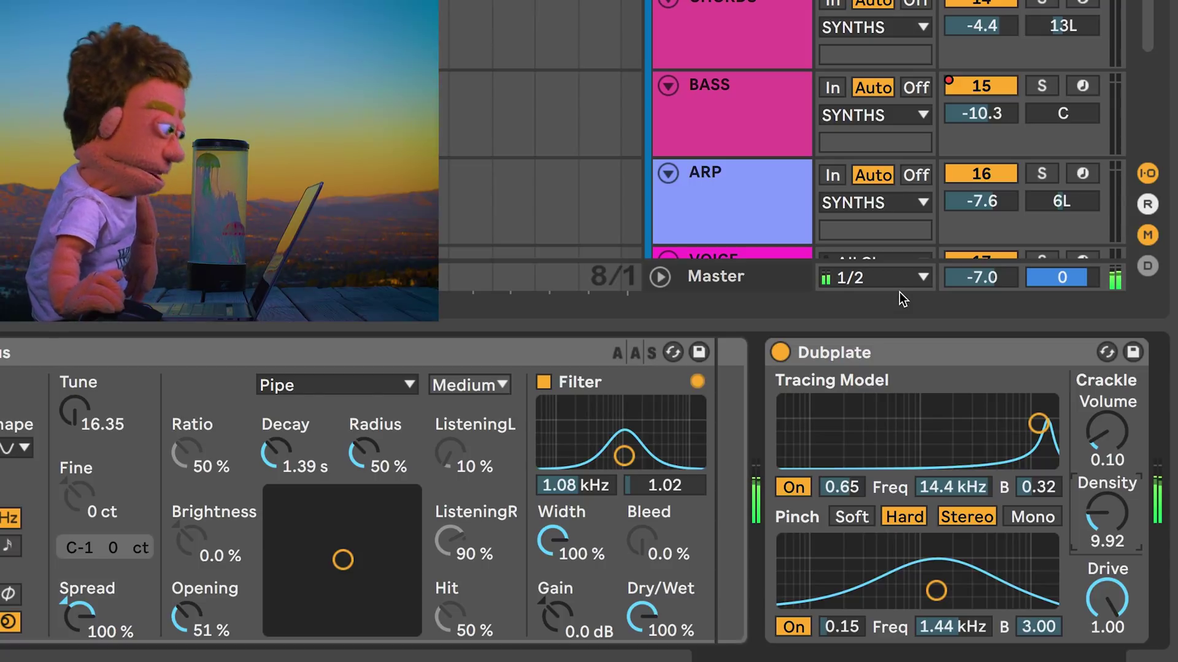
left_click(1109, 430)
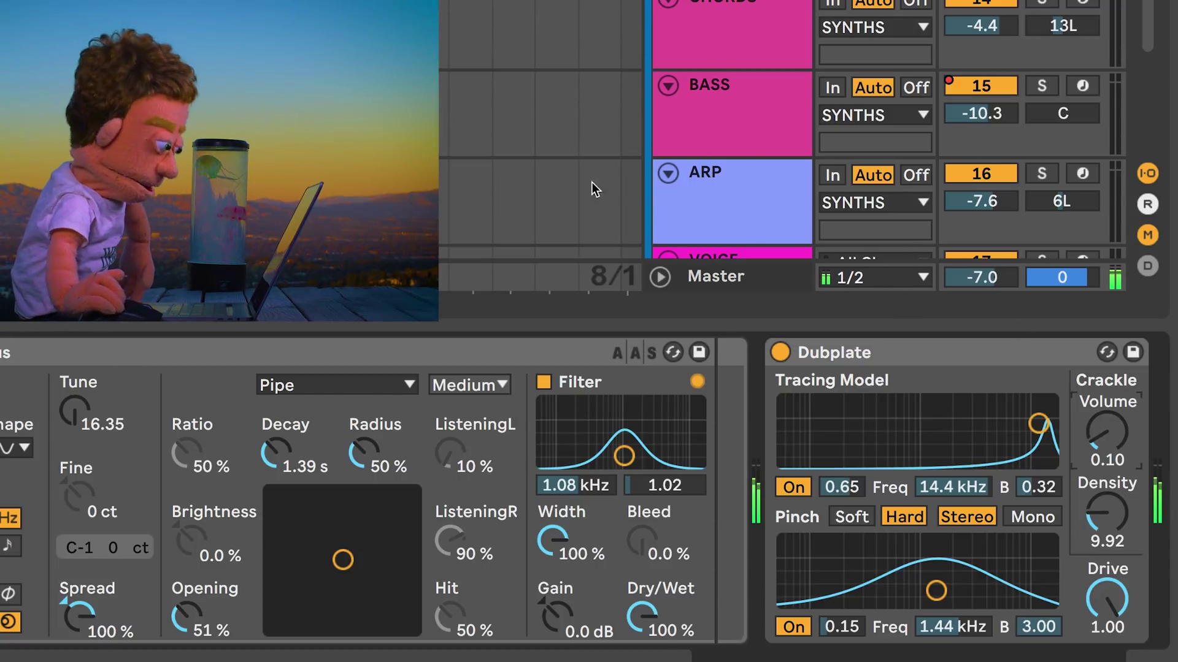
- Show the automation lanes to check Crackle Volume on the guitar, then hide them again
key("a")
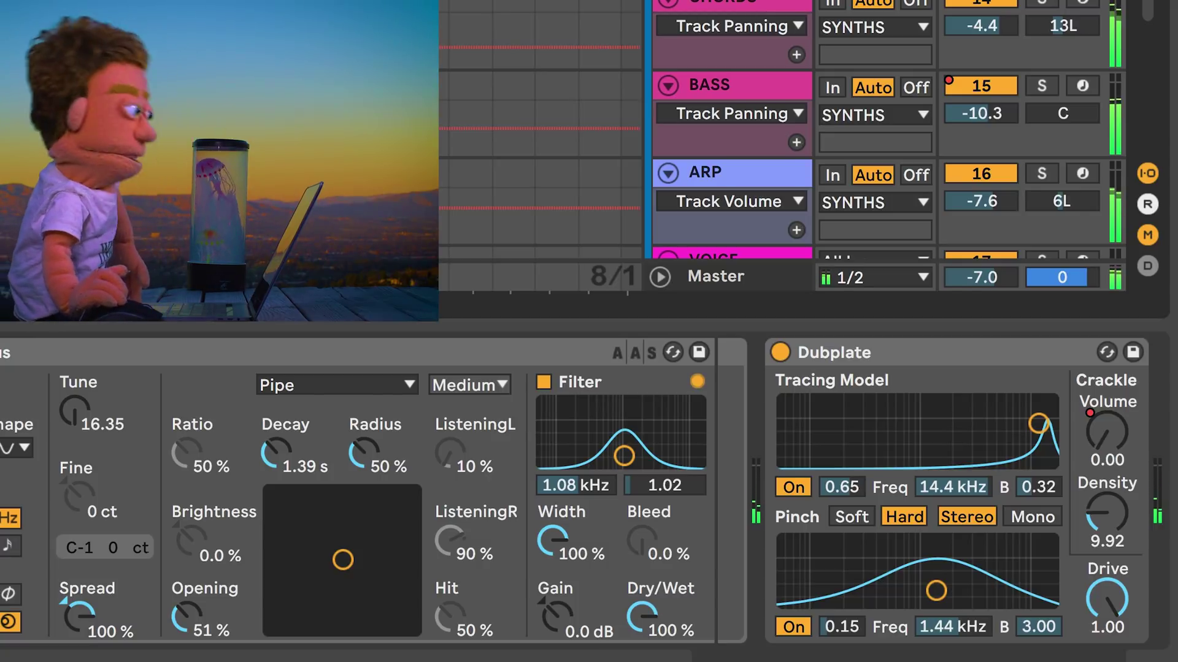
key("a")
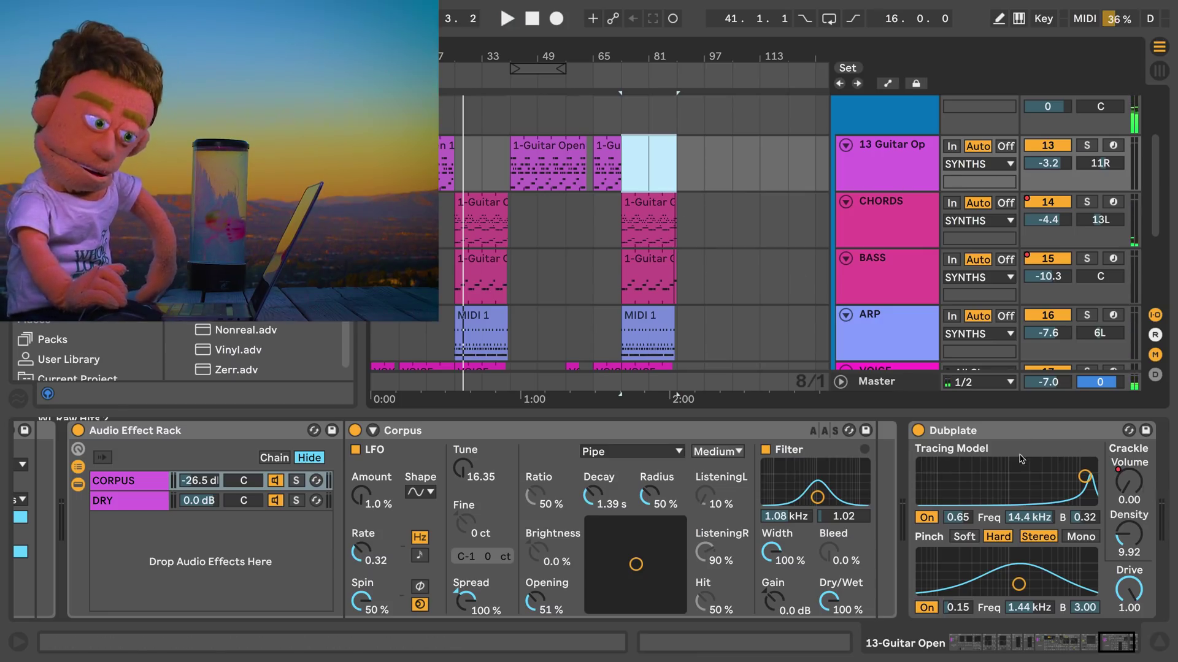
- Hide the Detail View, fold the Vinyl Distortion folder, unfold VOCALS and open REID's device chain
left_click(1155, 636)
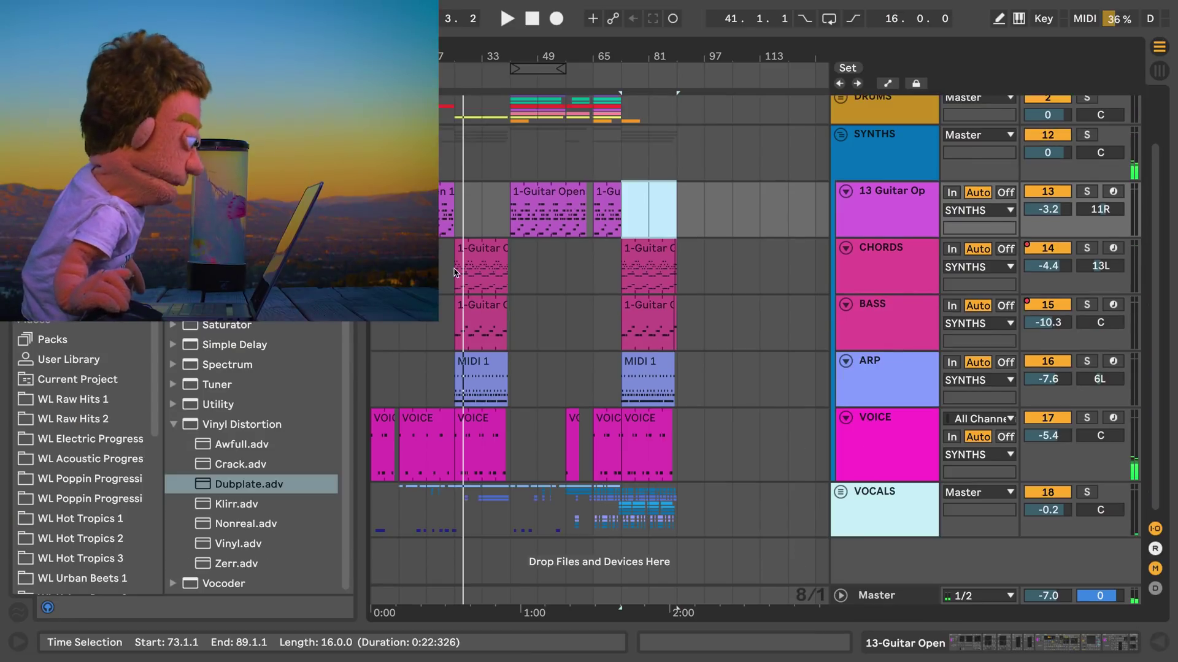
left_click(173, 425)
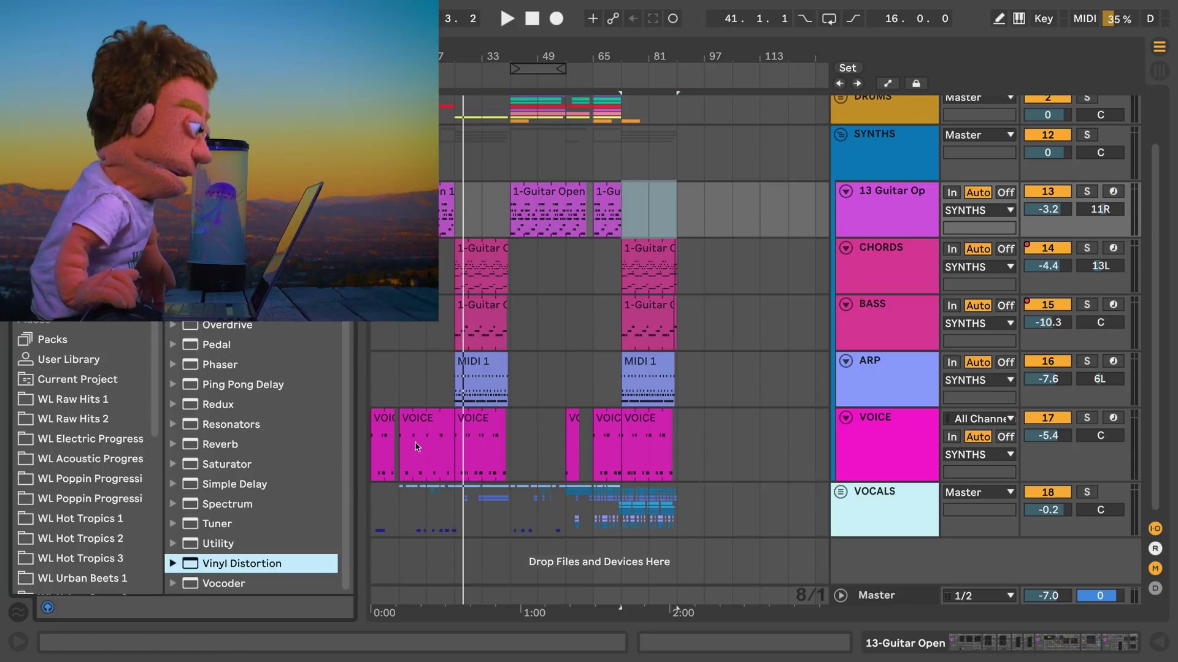
left_click(841, 492)
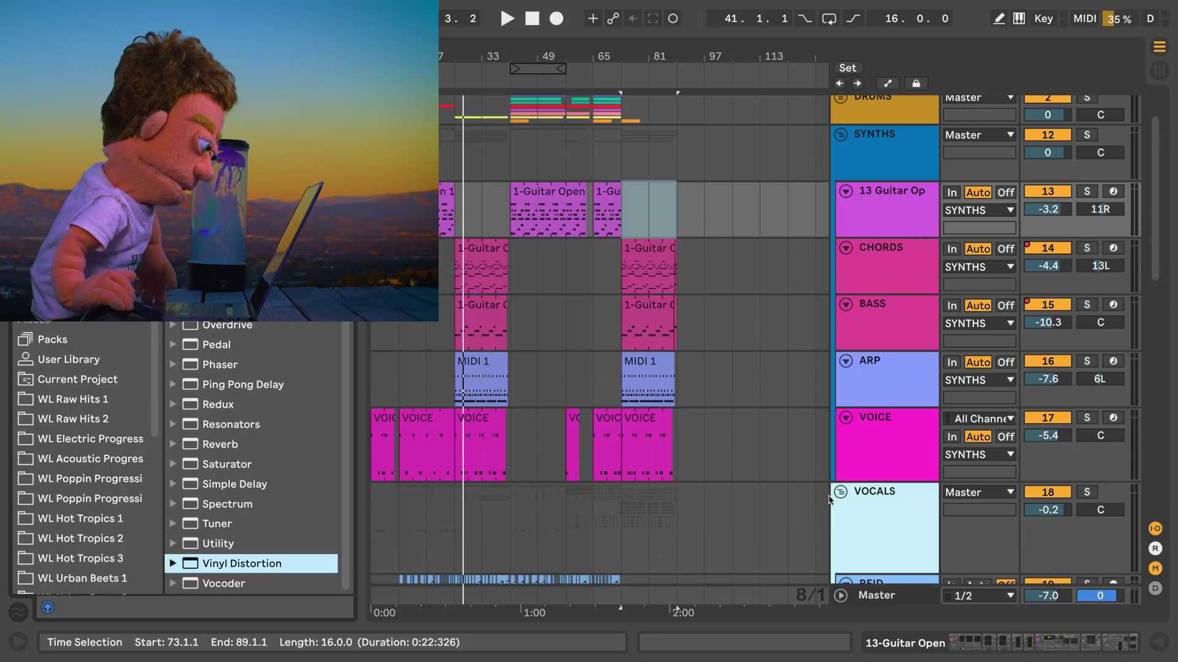
scroll(875, 533, "down", 5)
scroll(957, 145, "up", 5)
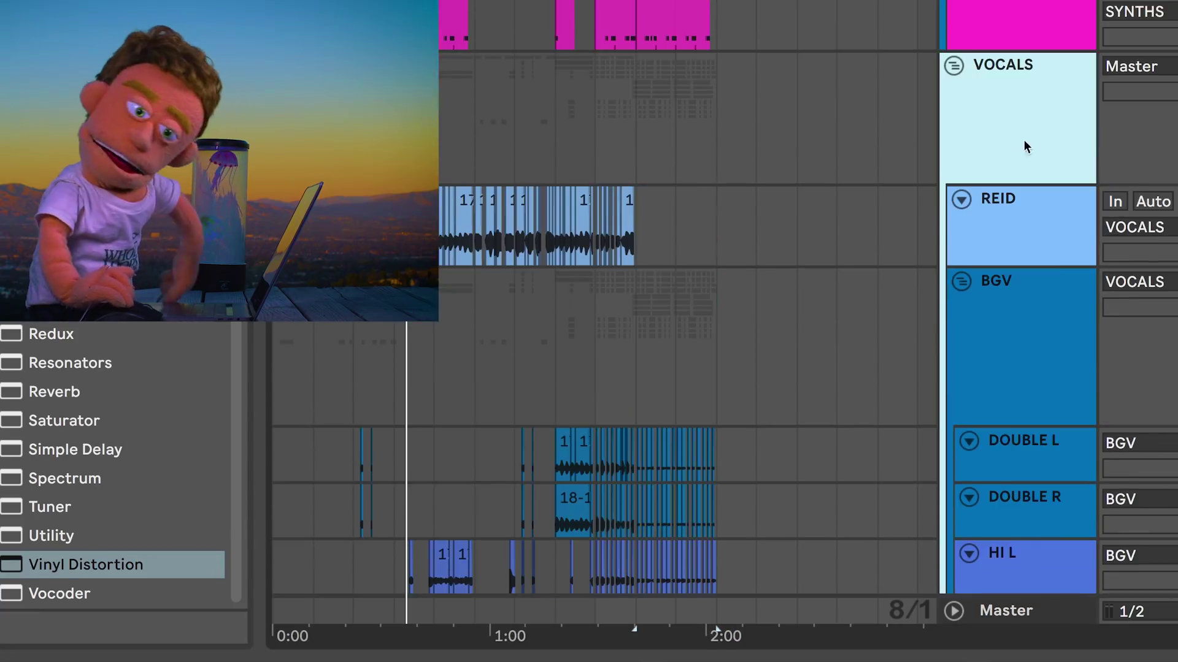
double_click(1006, 215)
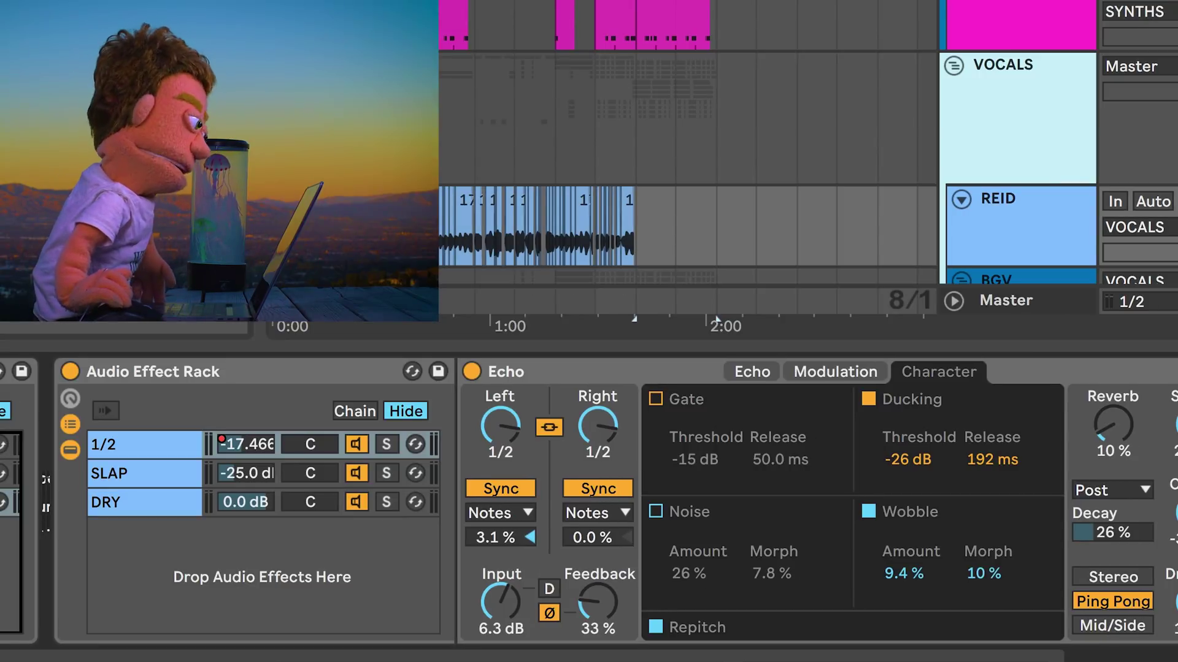
- Add Redux on REID with Soft downsampling at 3.71, placed before Echo in the 1/2 chain
left_click(46, 556)
left_click_drag(64, 508, 67, 507)
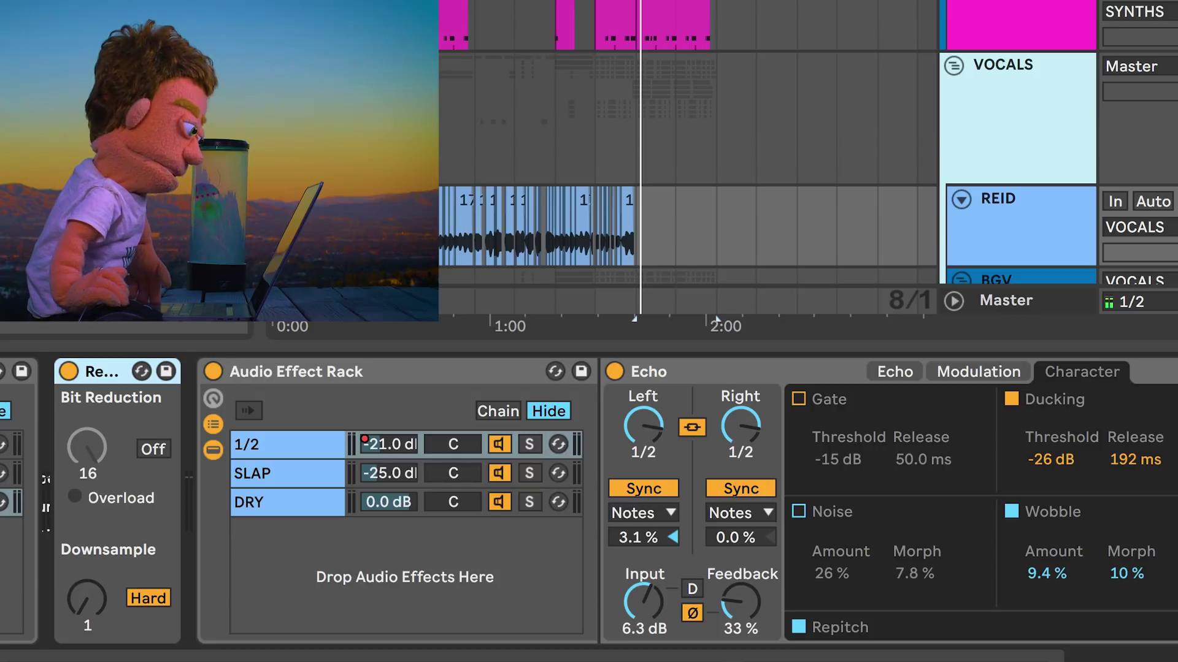
mouse_move(86, 598)
left_mouse_down()
mouse_move(86, 530)
mouse_move(83, 599)
left_mouse_up()
left_click(148, 598)
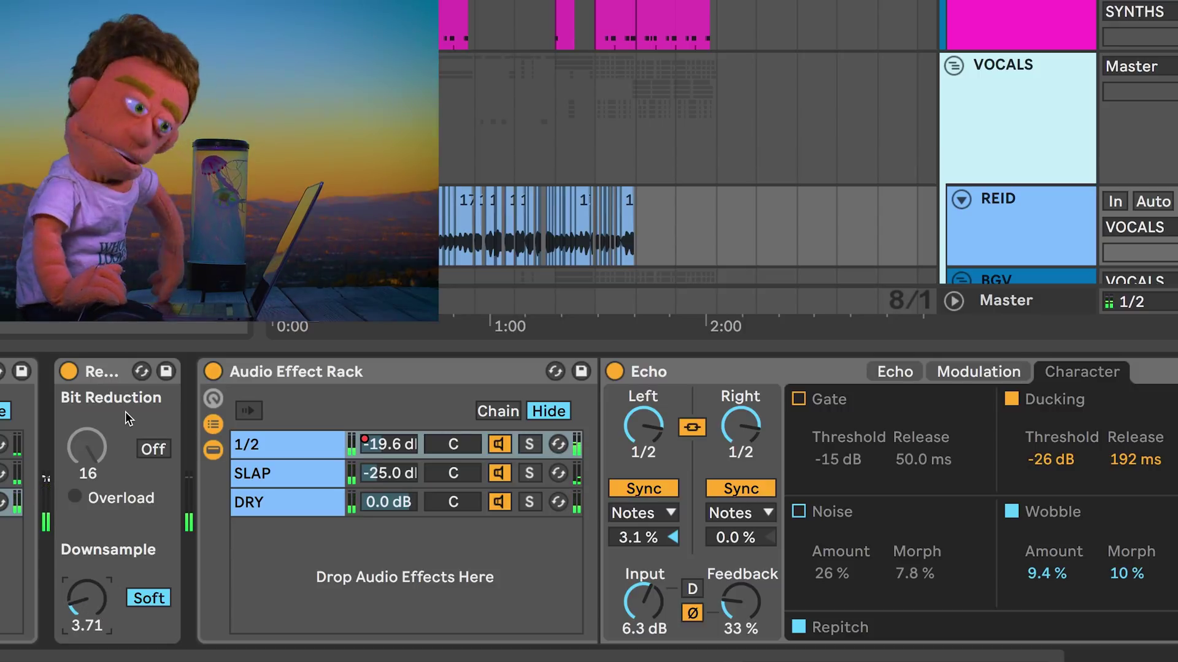
left_click(114, 377)
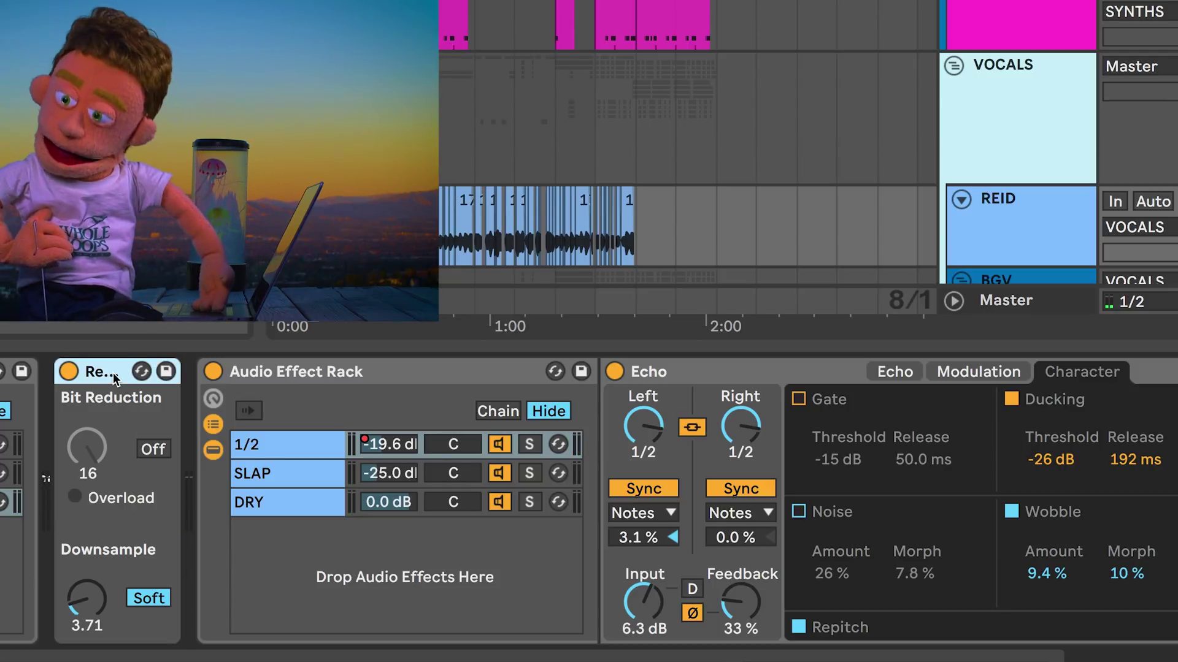
left_click_drag(421, 441, 635, 431)
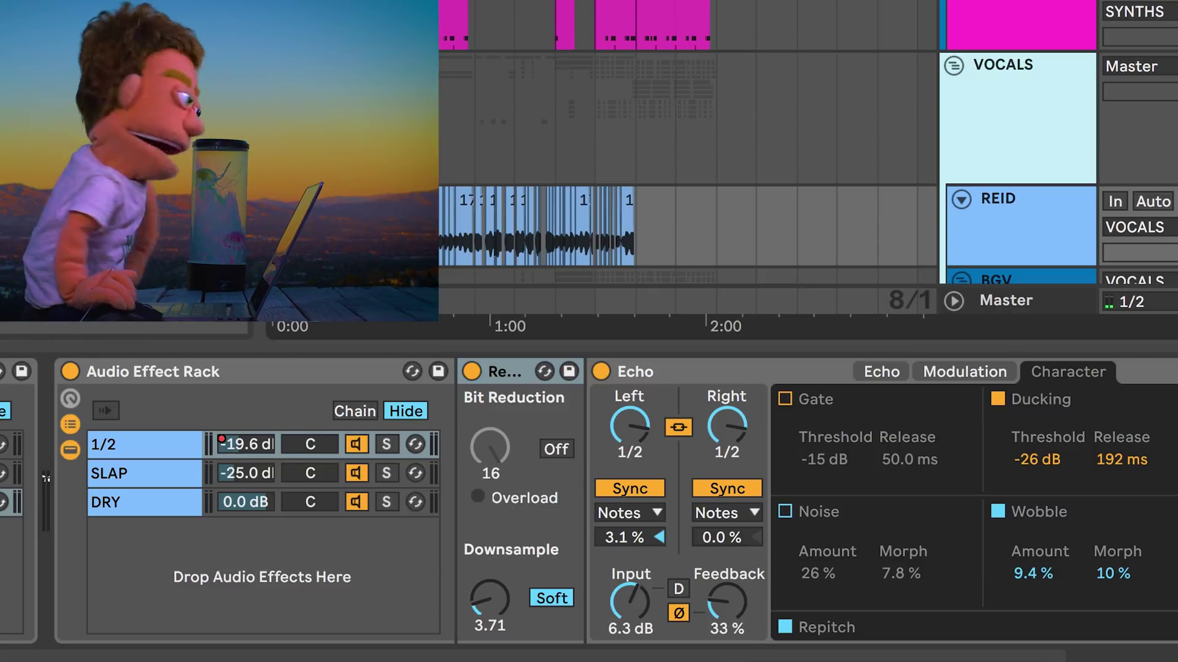
- Set Redux Downsample to 4.92 and Echo input gain to 9.5 dB in the 1/2 chain
left_click_drag(490, 600, 490, 583)
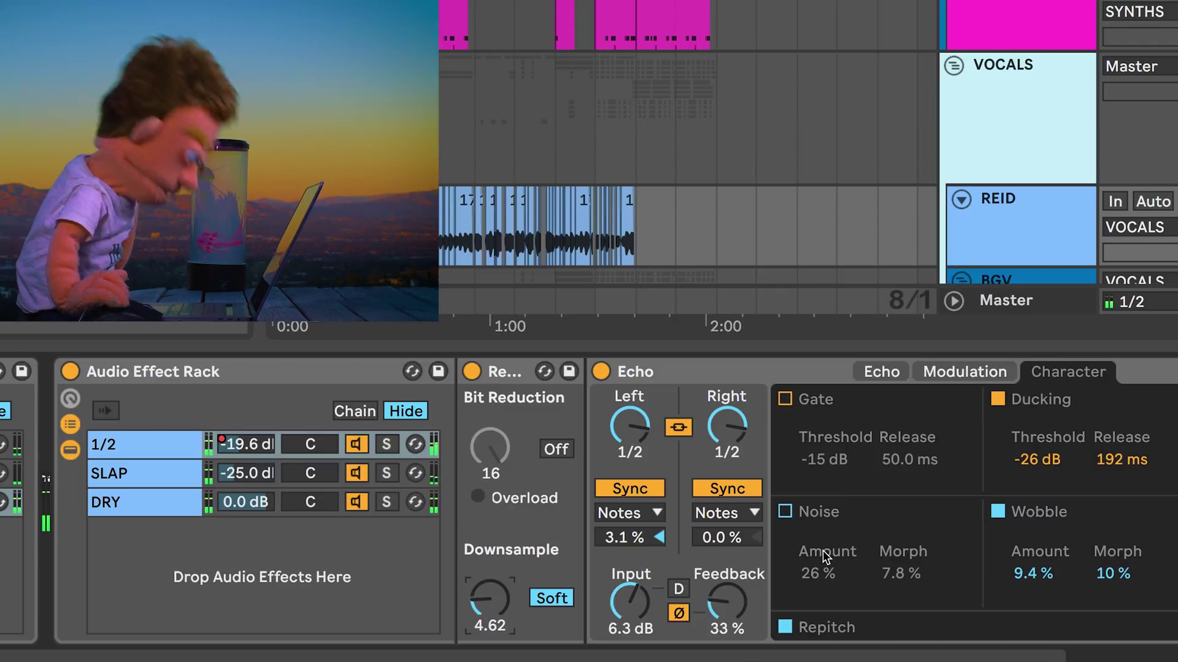
left_click_drag(630, 623, 630, 607)
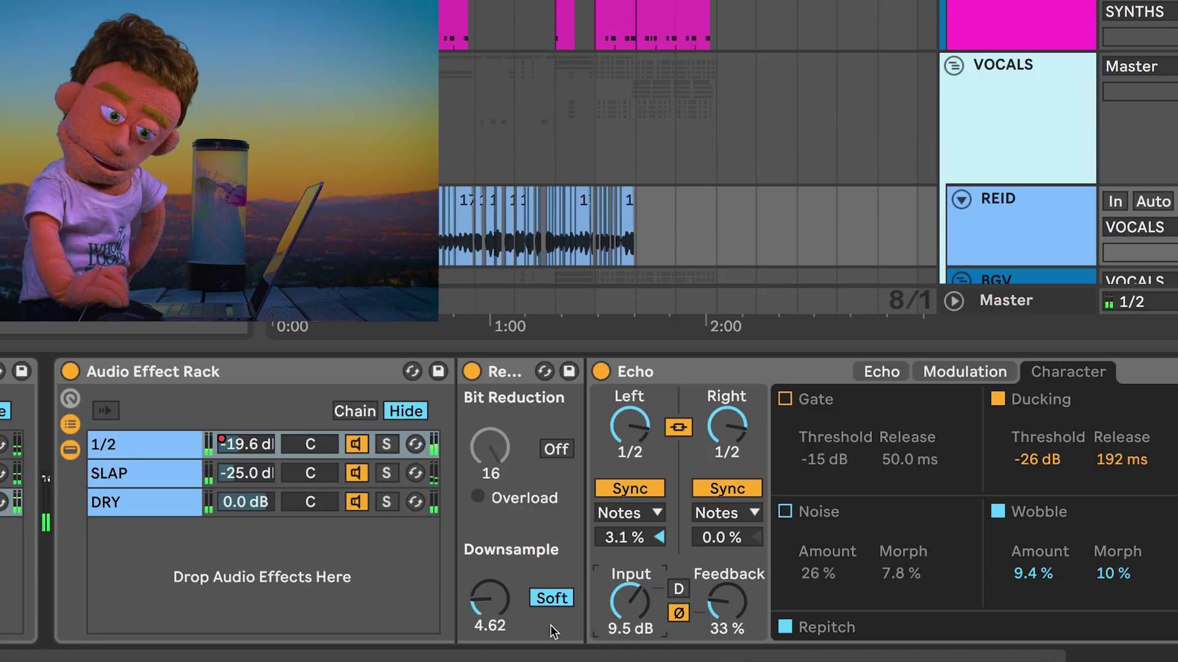
left_click_drag(485, 607, 484, 604)
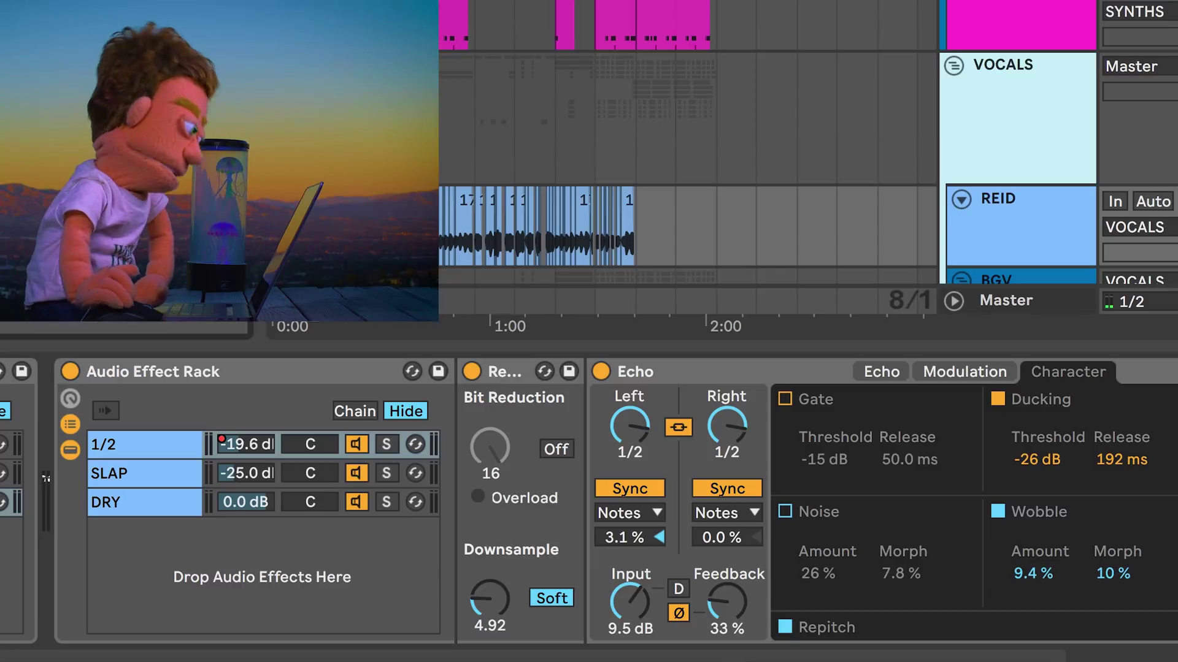
- Insert Redux before the SLAP chain's Echo with a subtle Soft-mode downsampling amount
left_click(129, 473)
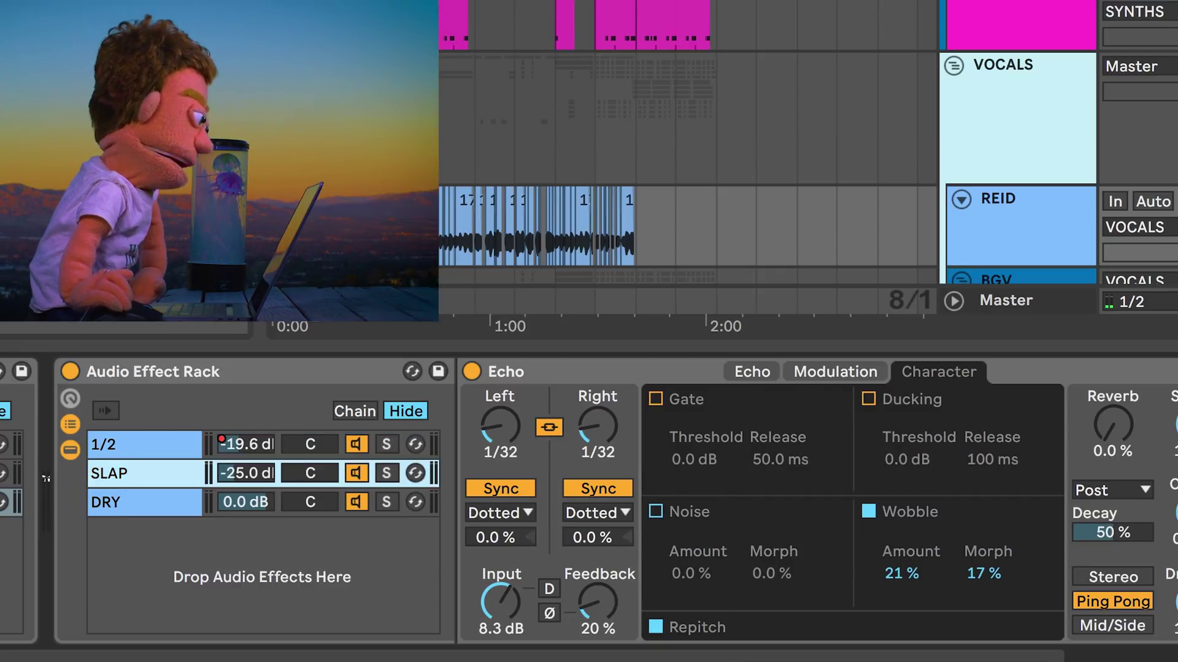
left_click(498, 515)
left_click_drag(504, 519, 500, 514)
left_click_drag(484, 607, 485, 582)
mouse_move(248, 473)
left_mouse_down()
mouse_move(249, 457)
mouse_move(255, 478)
left_mouse_up()
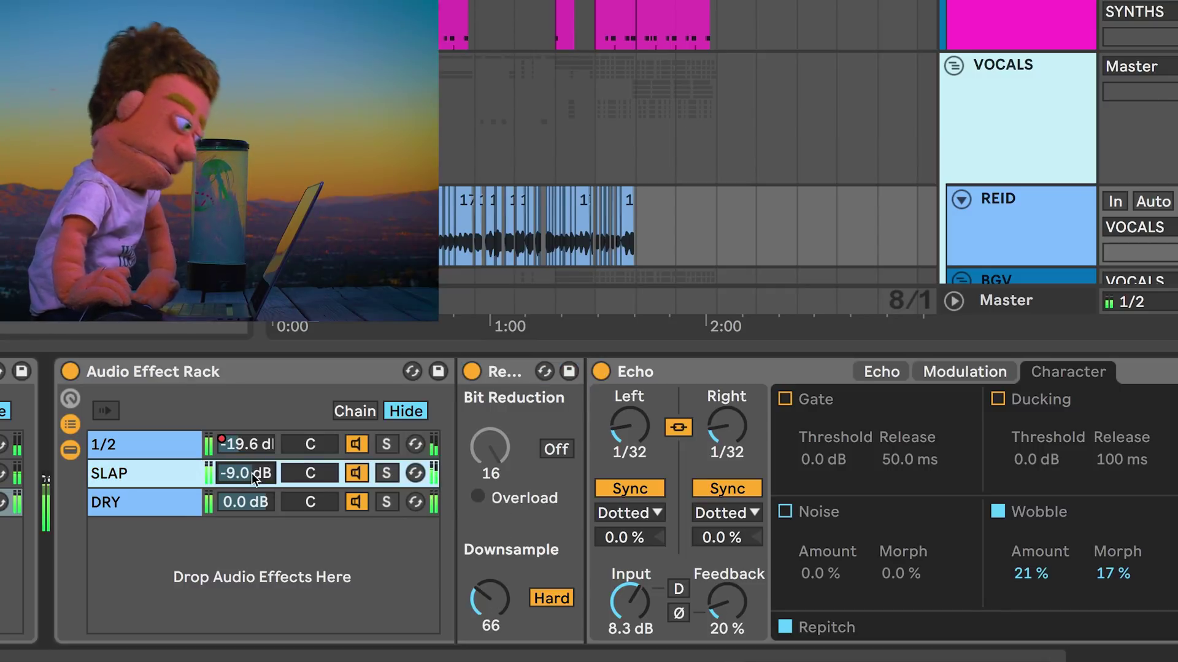
left_click(551, 598)
mouse_move(489, 601)
left_mouse_down()
mouse_move(483, 589)
mouse_move(486, 607)
mouse_move(495, 595)
left_mouse_up()
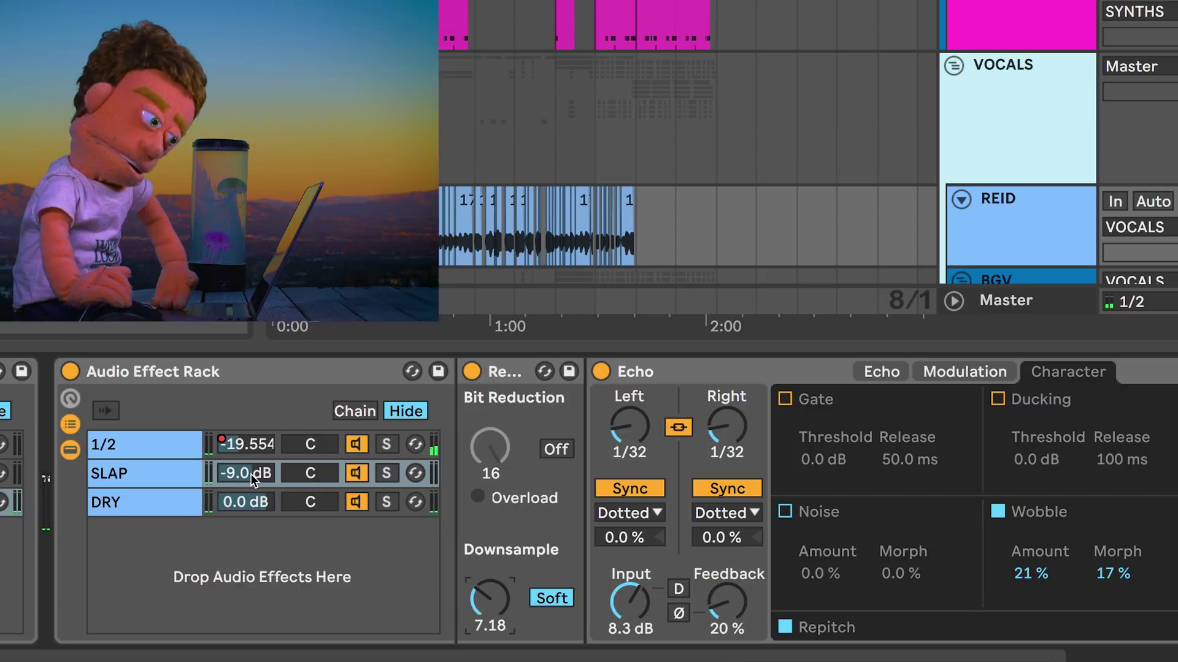
- Lower the SLAP chain's volume to -20.5 dB and reselect the 1/2 chain
left_click_drag(253, 478, 252, 491)
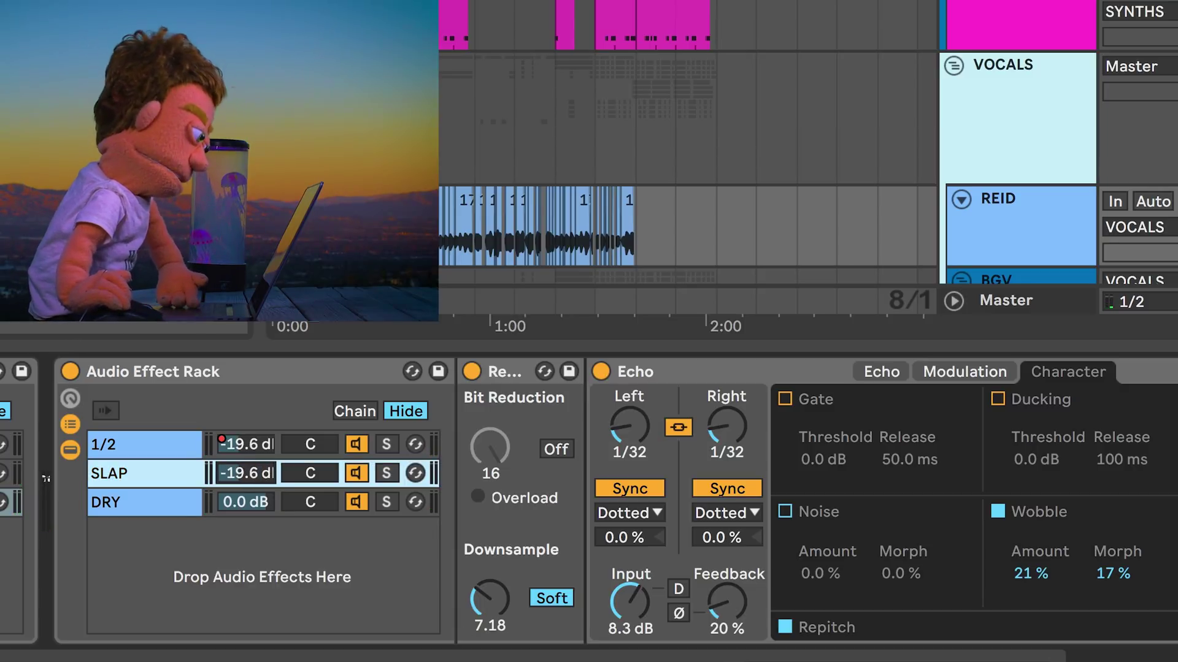
left_click_drag(253, 490, 253, 491)
left_click(490, 598)
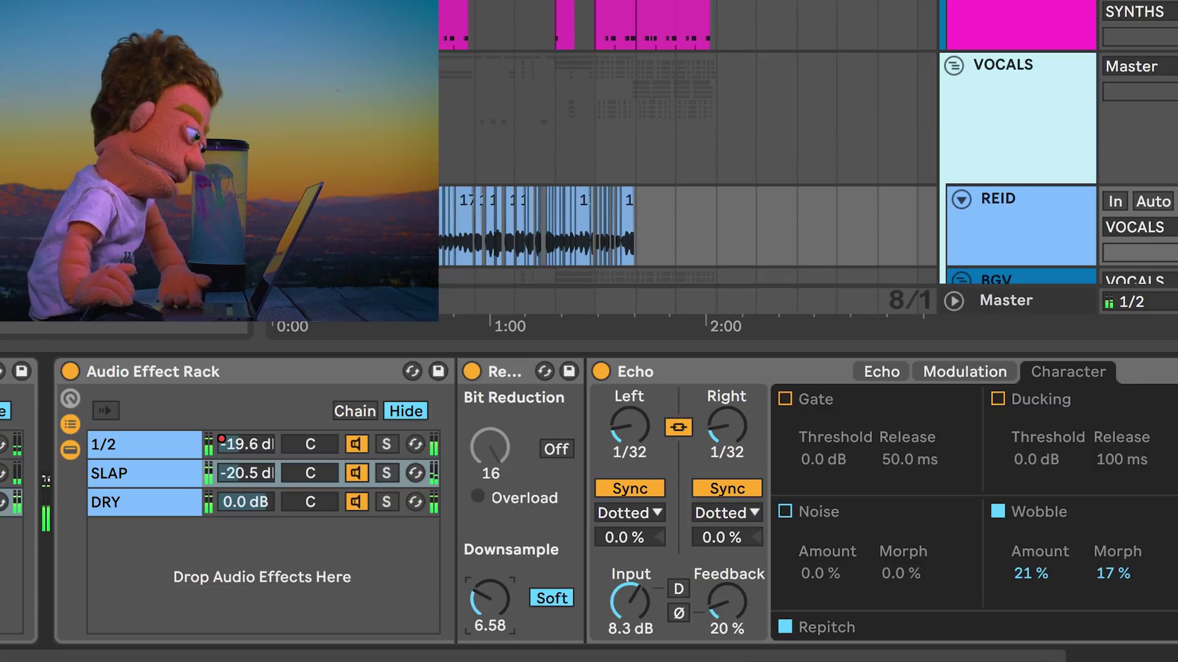
left_click(151, 442)
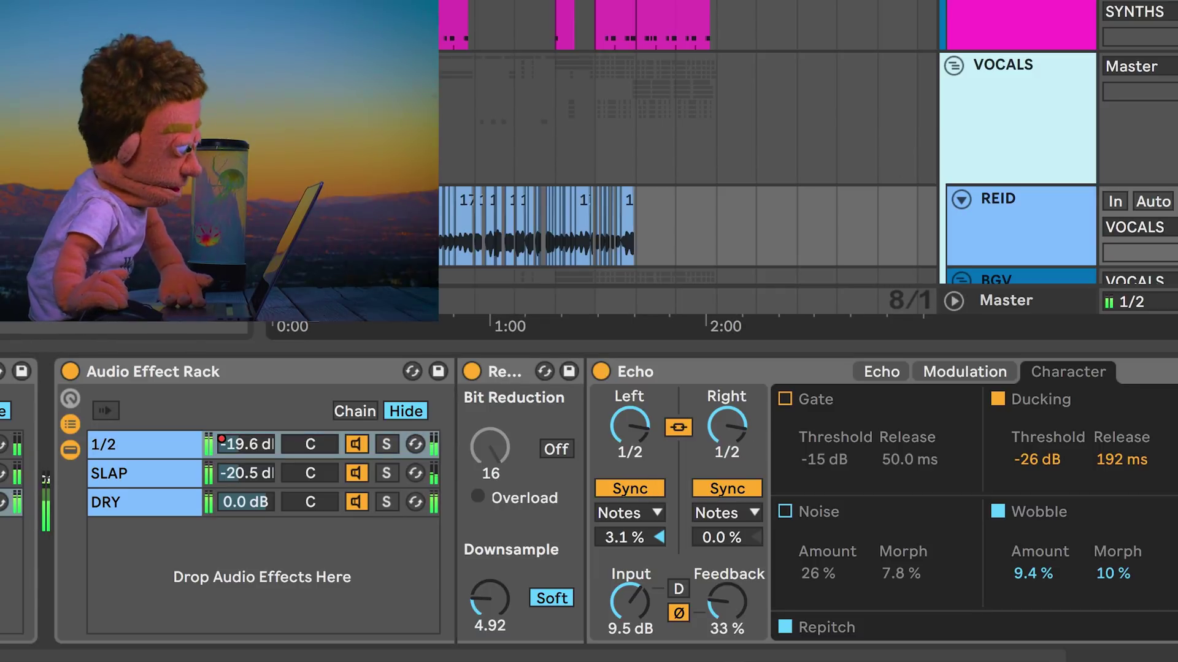
- Hide the Detail View to show the BASS, ARP, VOICE, REID and BGV tracks at full height
key("super+alt+l")
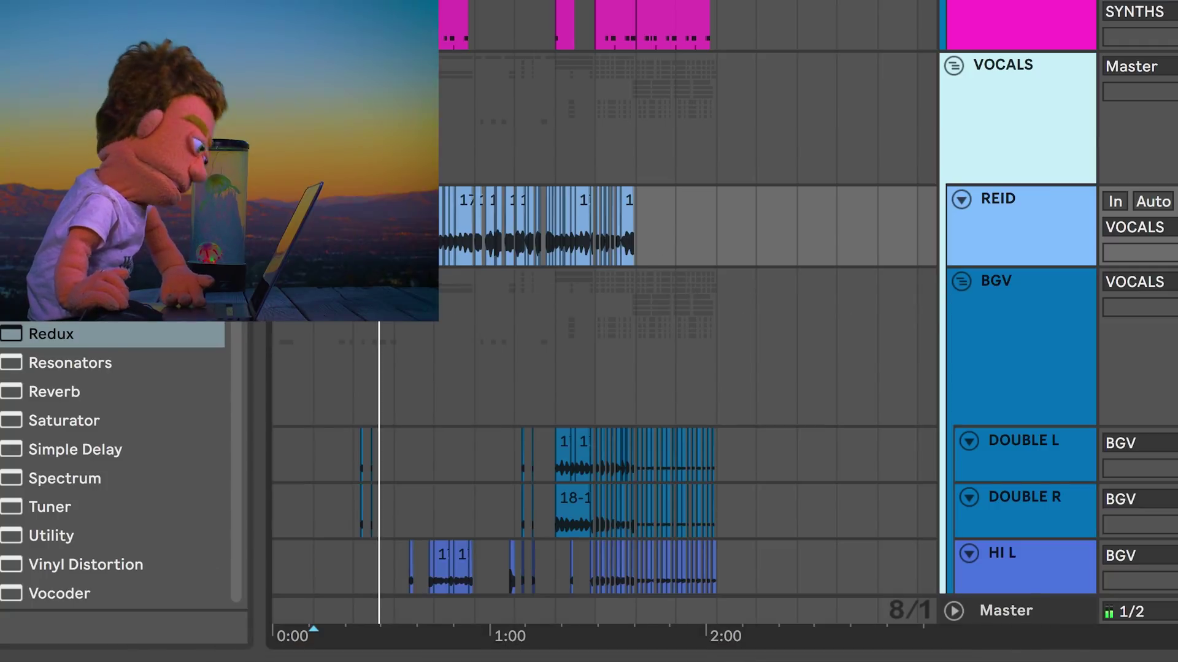
scroll(604, 295, "up", 5)
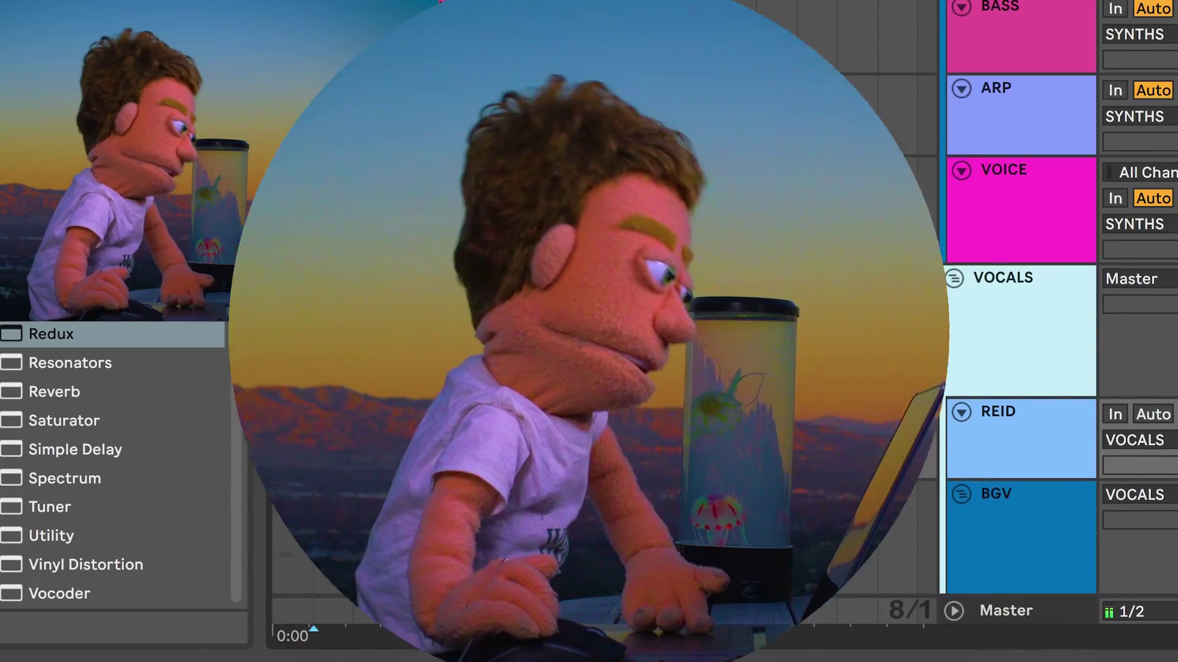